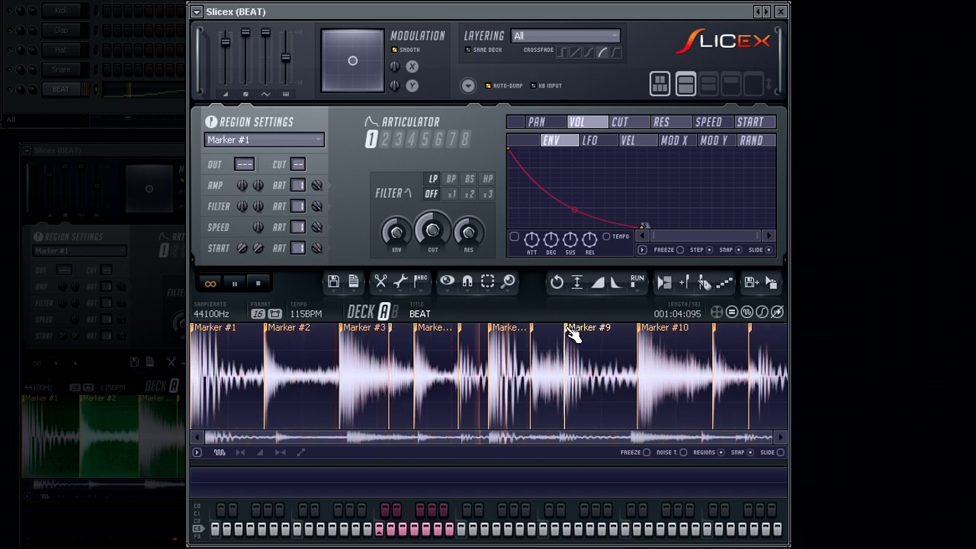
Step: Shift the BEAT loop's last slice marker a few pixels to the right
left_click_drag(752, 329, 760, 329)
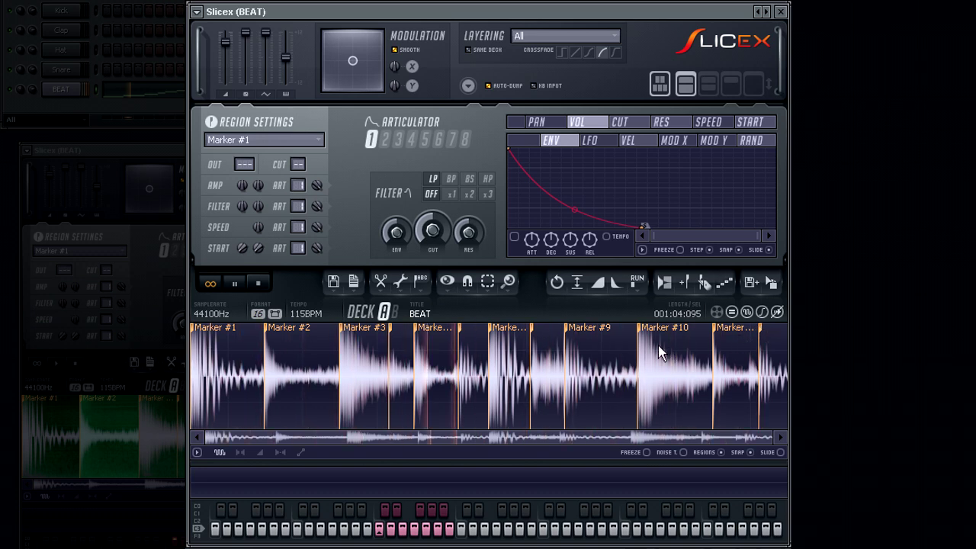
Step: Preview slices Marker #2, #9 (twice), #10 and #1 in the waveform
left_click(307, 361)
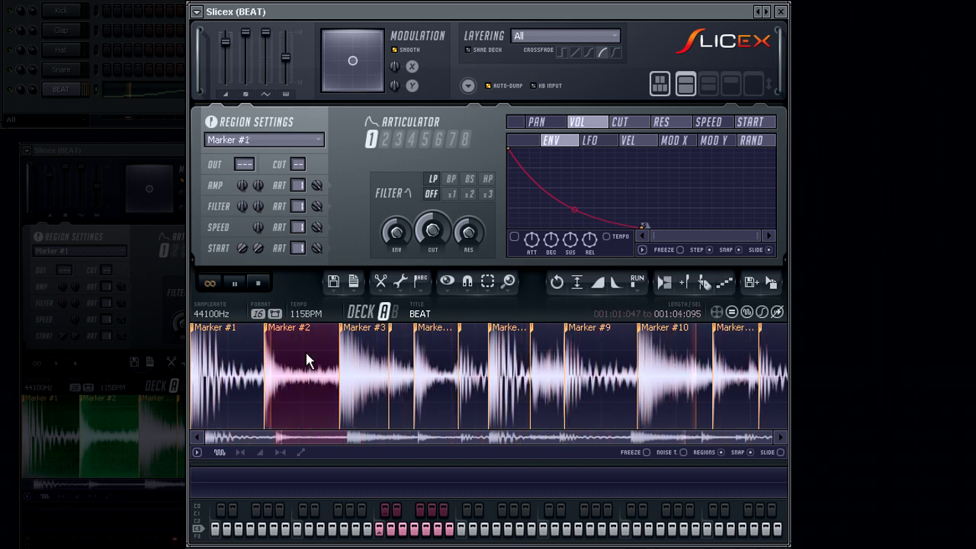
left_click(425, 370)
left_click(620, 375)
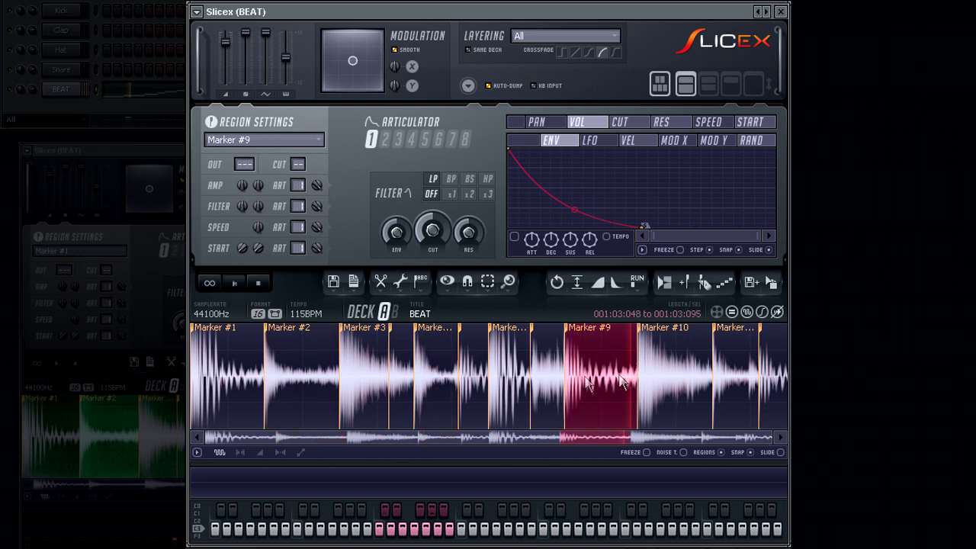
left_click(669, 394)
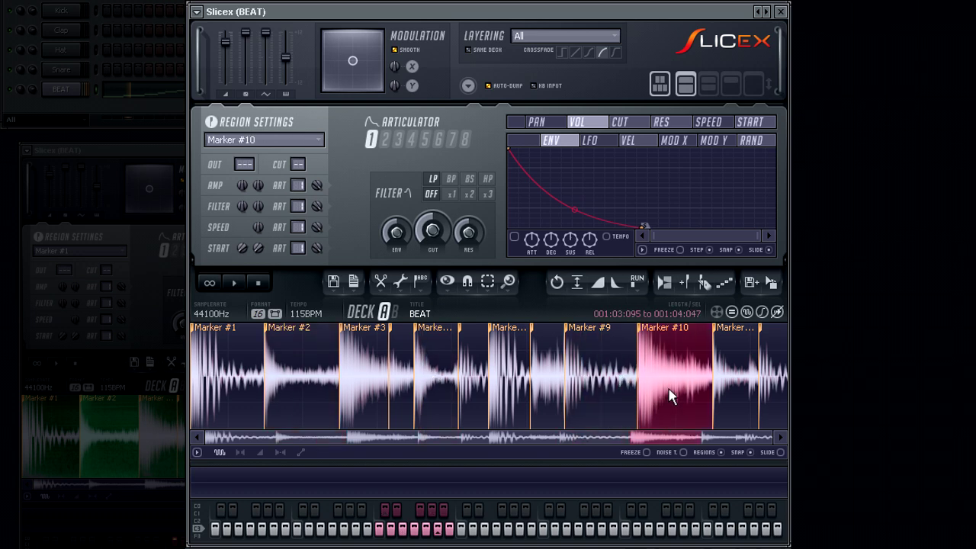
left_click(232, 374)
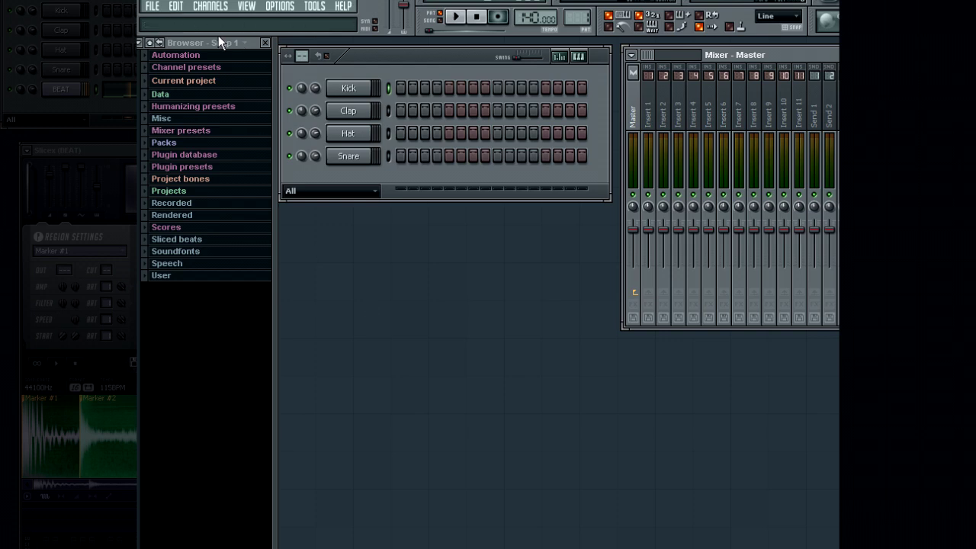
Step: Add a Slicex channel from the Channels > Add one menu
left_click(216, 8)
mouse_move(209, 21)
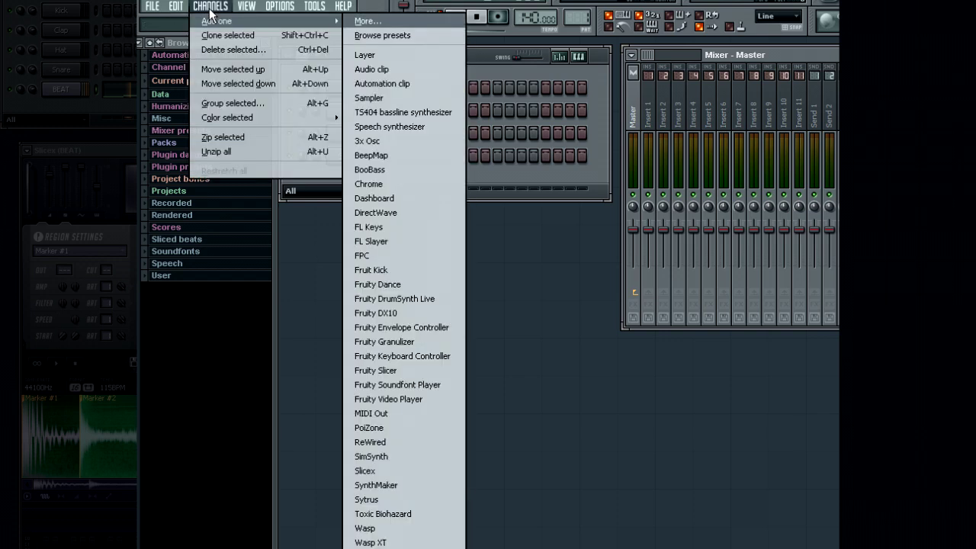
left_click(372, 471)
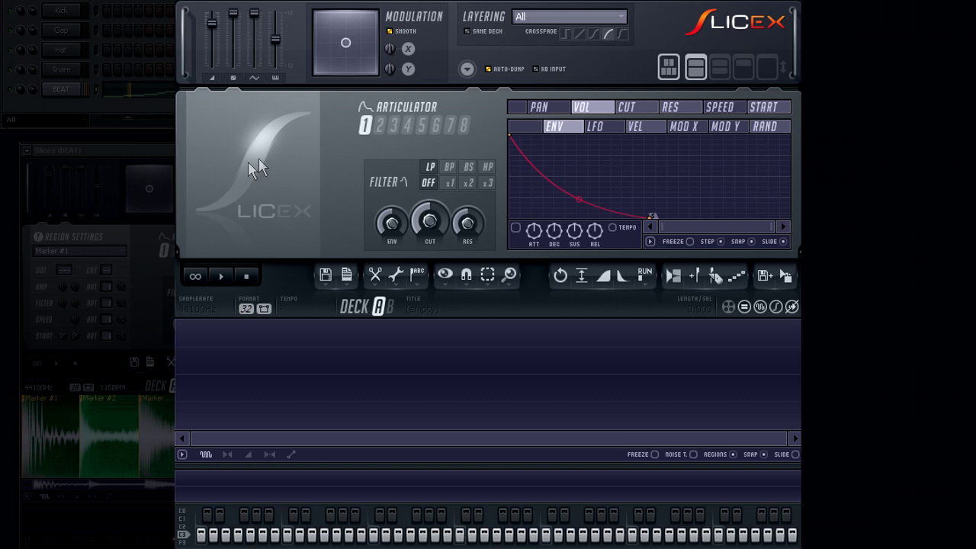
Step: Browse the Ctrl+O open-sample dialog above the Samples folder, then cancel without loading
key("ctrl+o")
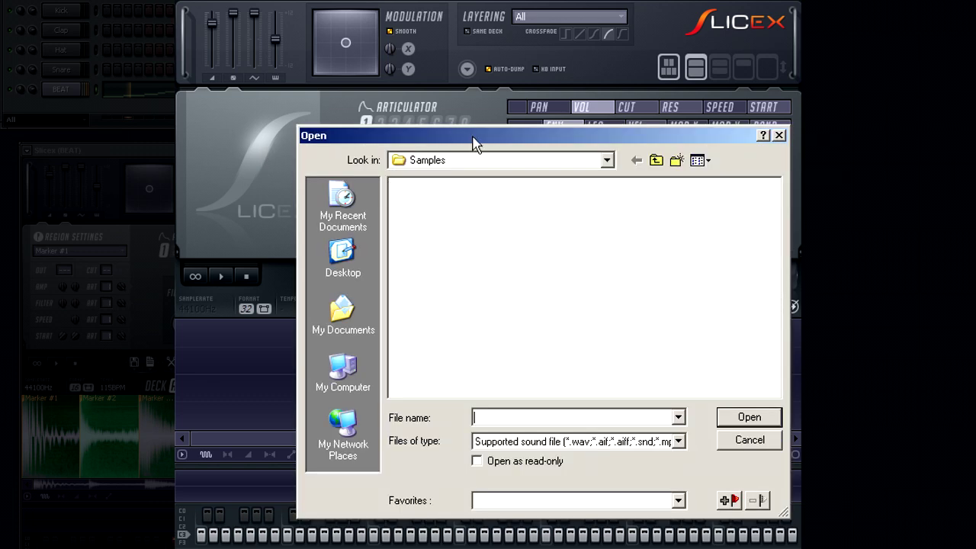
left_click_drag(472, 144, 459, 130)
left_click(593, 146)
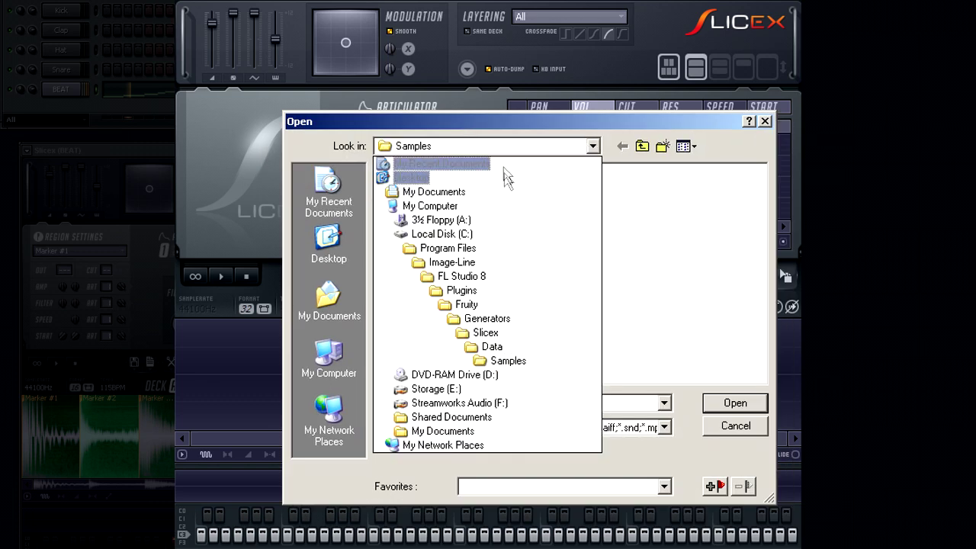
left_click(745, 432)
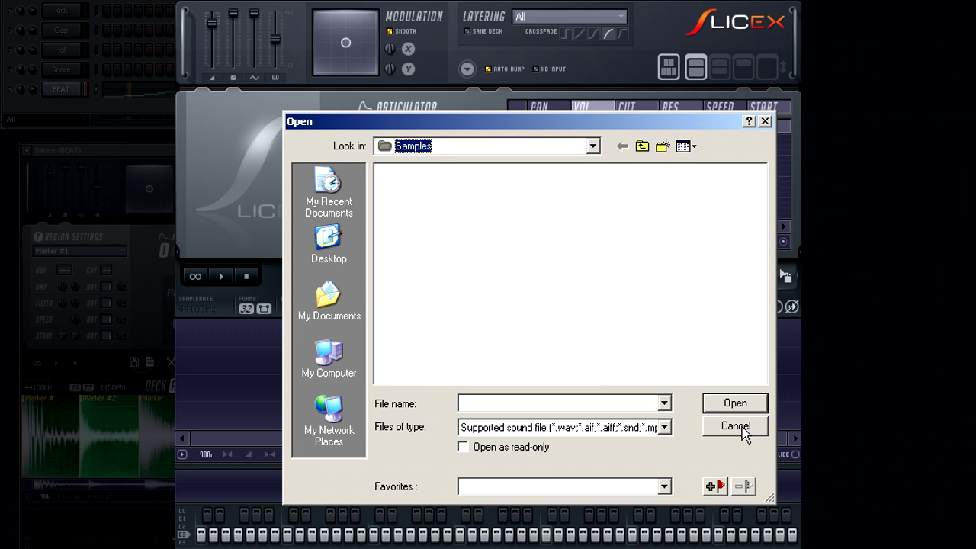
left_click(743, 431)
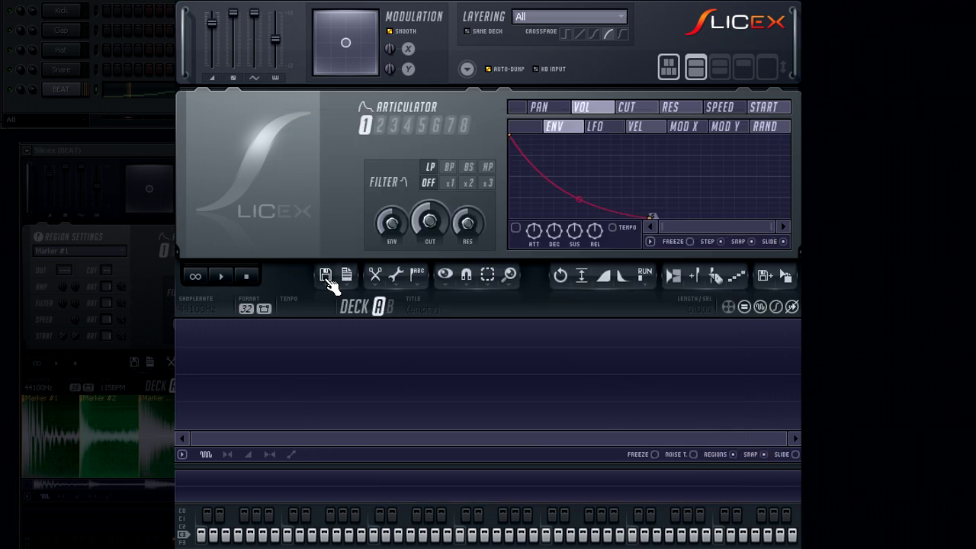
Step: Try Load sample... from the disk icon menu, cancel, and bring the recent-samples menu back
left_click(325, 275)
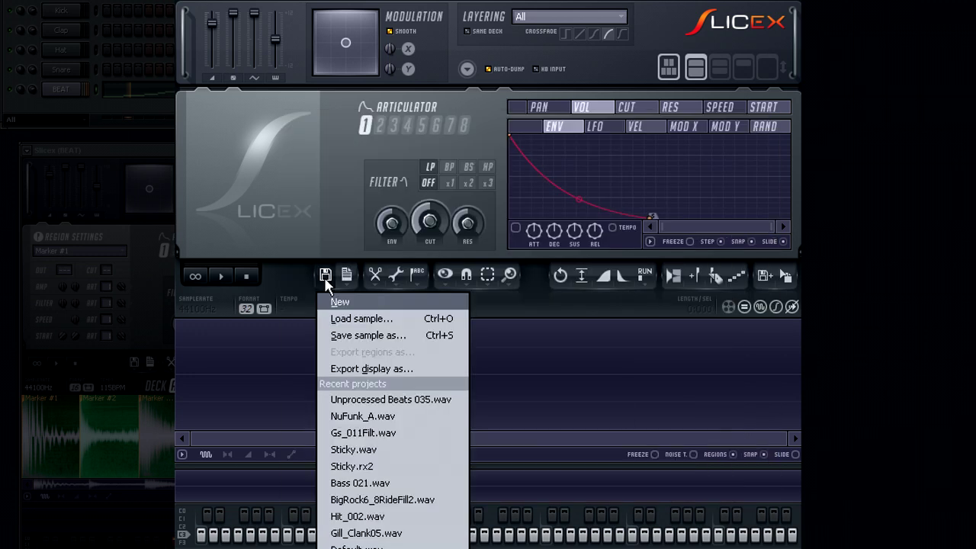
left_click(383, 323)
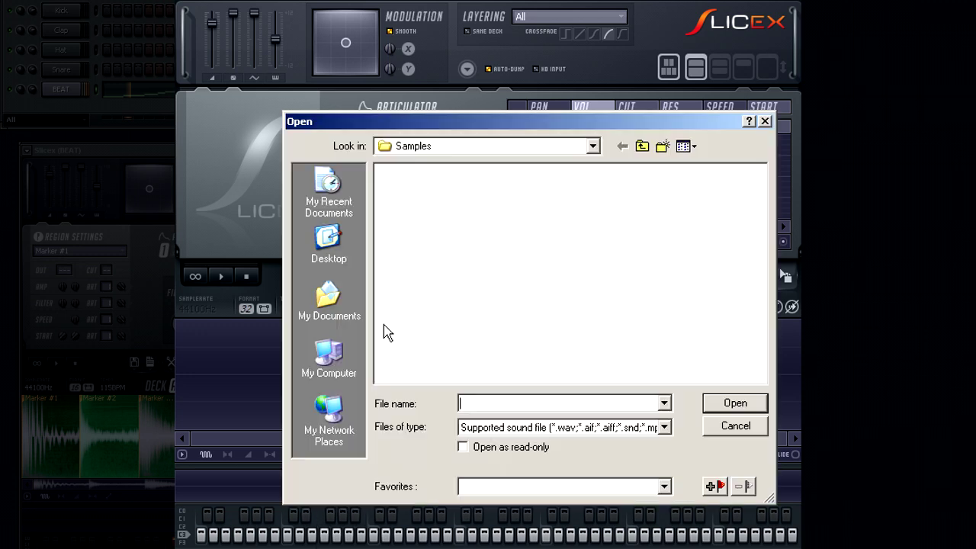
left_click(738, 426)
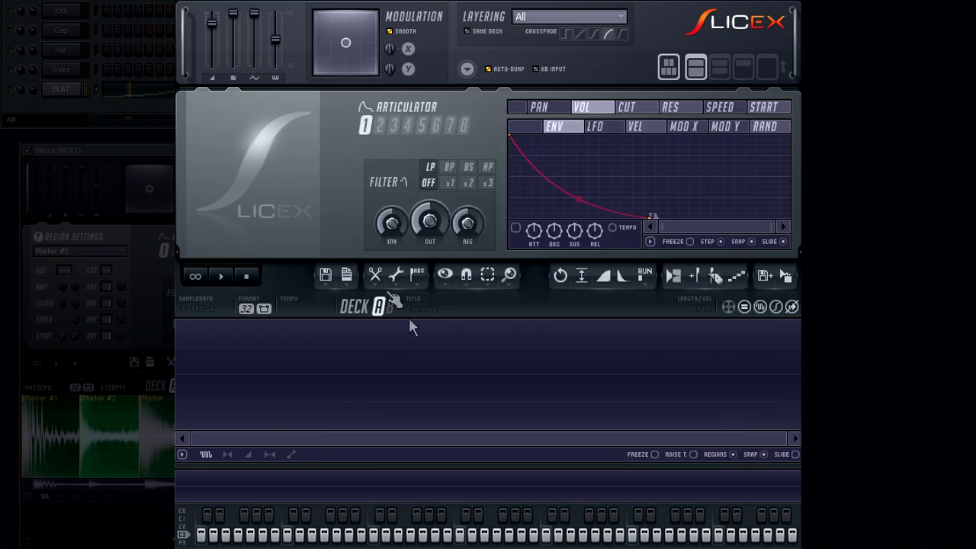
left_click(327, 275)
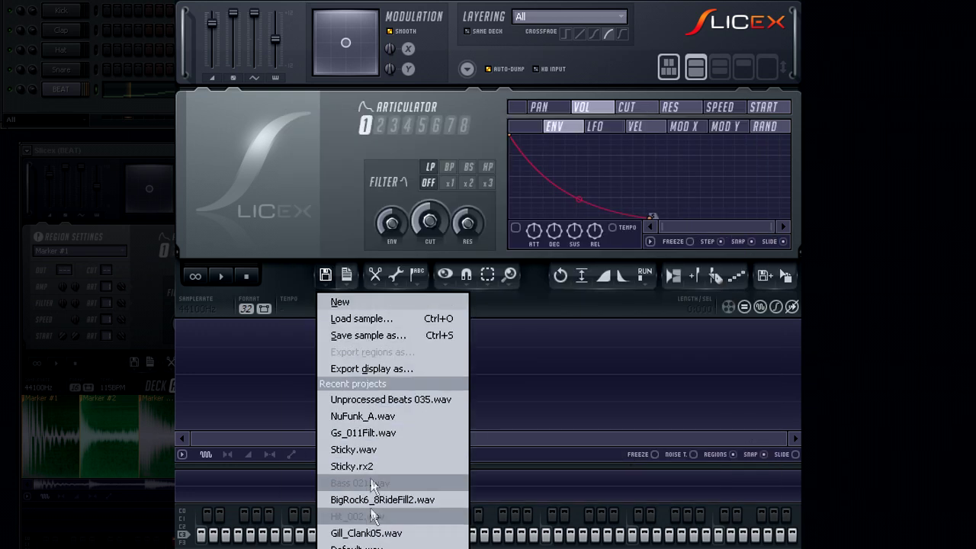
Step: Load Unprocessed Beats 035.wav from recent files and nudge two slice markers right
left_click(379, 404)
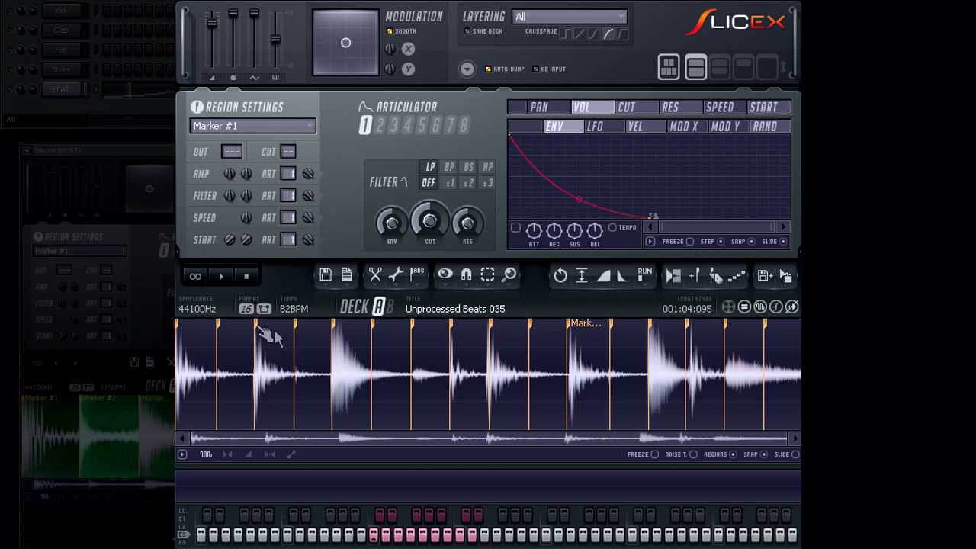
left_click_drag(298, 324, 300, 324)
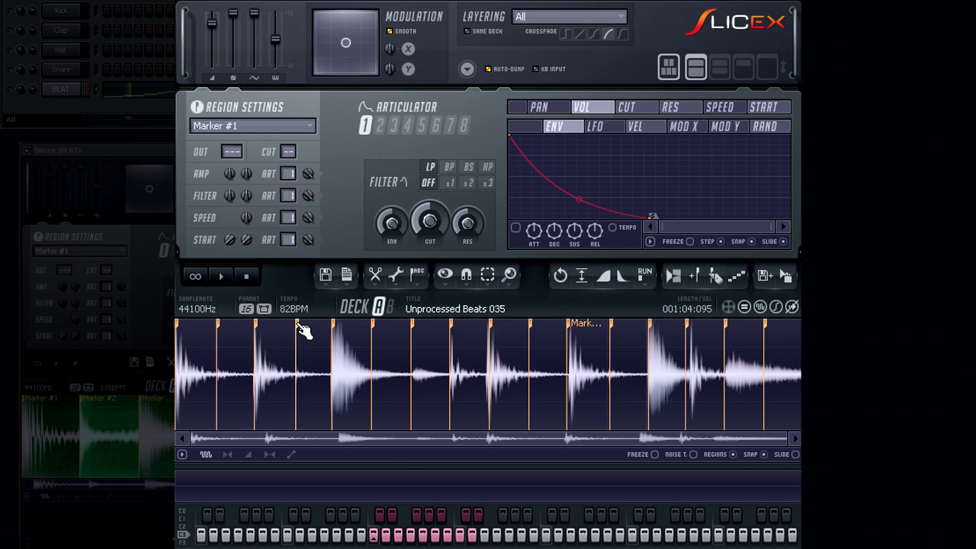
left_click_drag(422, 330, 460, 331)
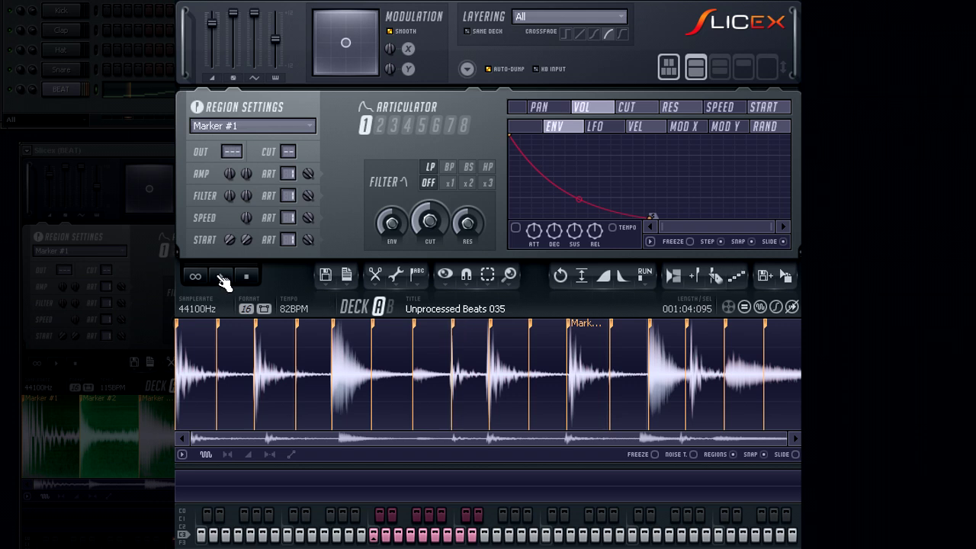
Step: Play the loop with looping enabled and nudge a marker near the end right
left_click(224, 278)
left_click(205, 281)
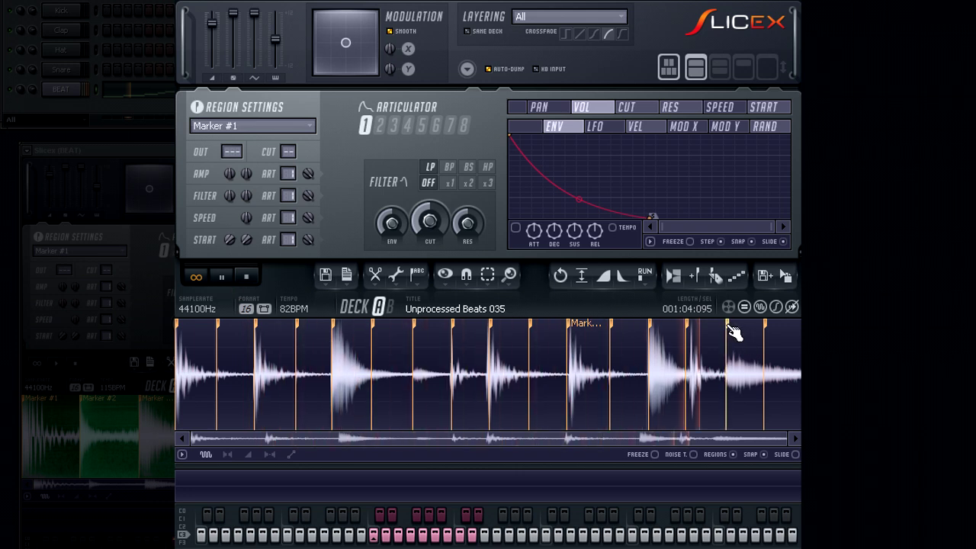
left_click_drag(693, 334, 696, 332)
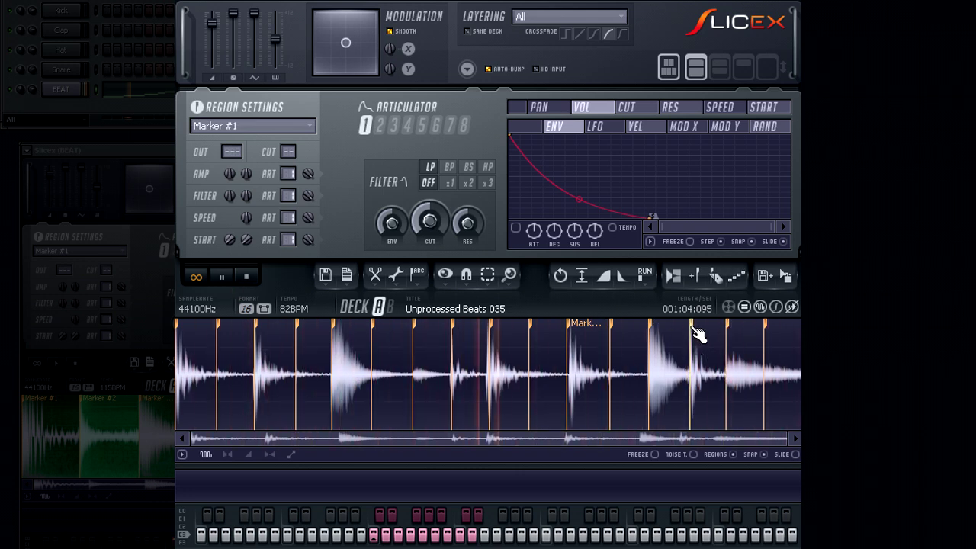
Step: Stop playback and select regions Marker #7, #10, then #7 from the Region Settings list
left_click(246, 277)
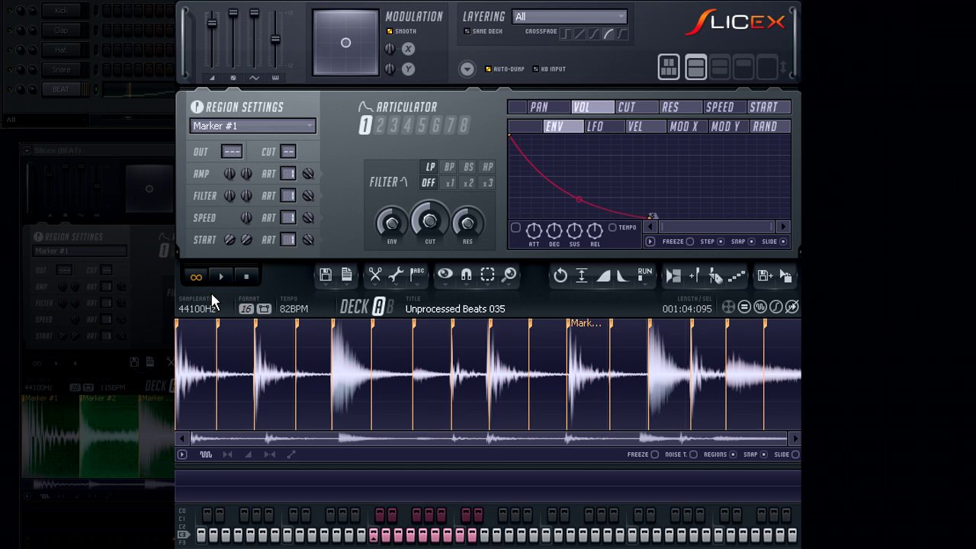
left_click(252, 127)
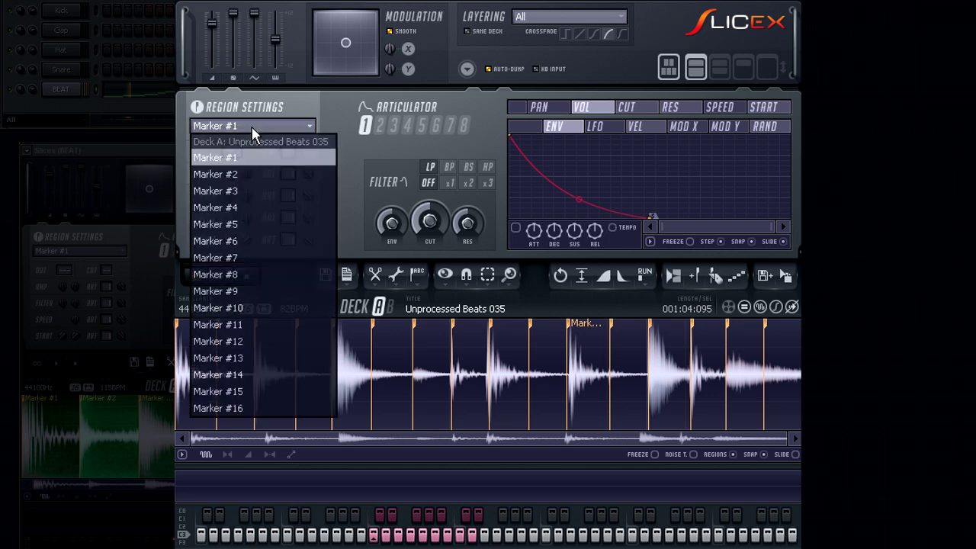
left_click(254, 257)
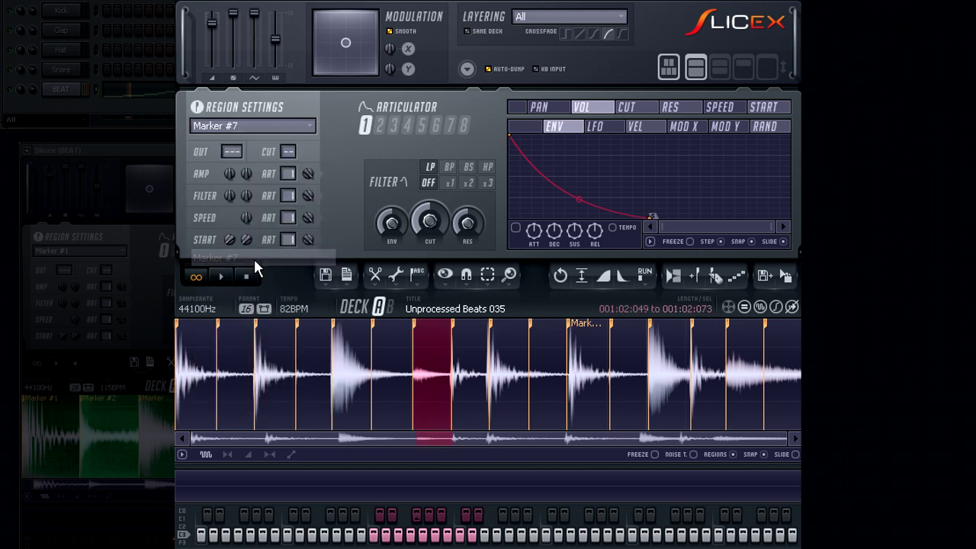
left_click(252, 126)
left_click(256, 308)
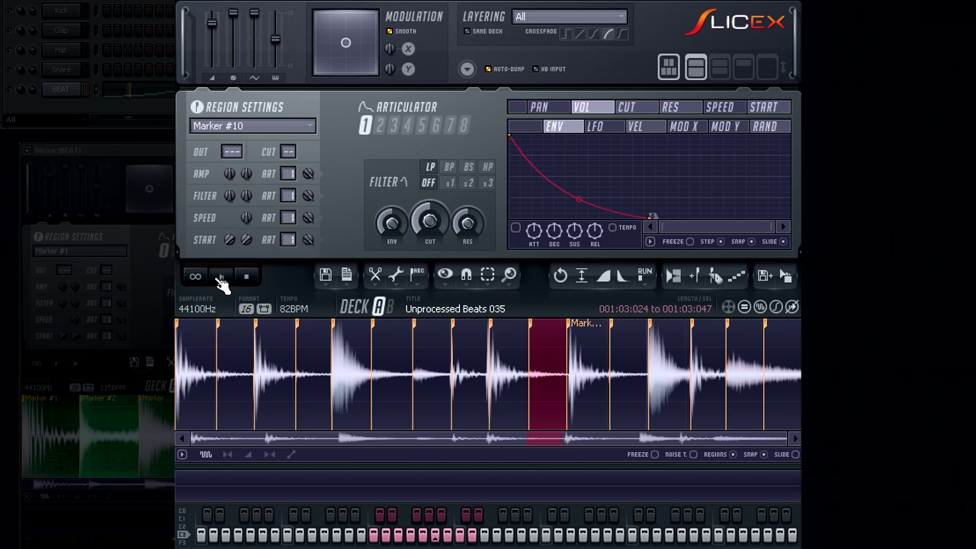
left_click(244, 126)
left_click(233, 259)
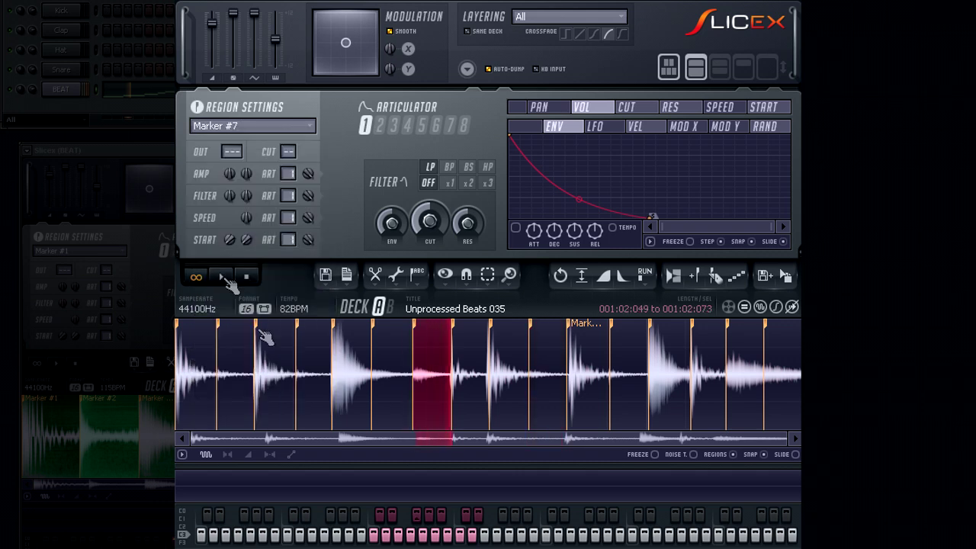
Step: Audition slices Marker #5, #13 and #15 in the waveform
left_click(344, 381)
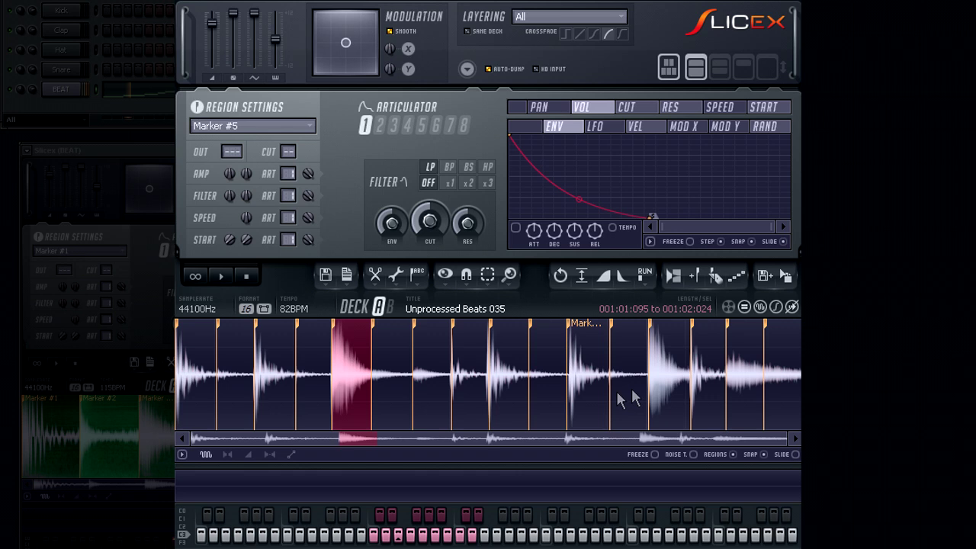
left_click(670, 383)
left_click(737, 381)
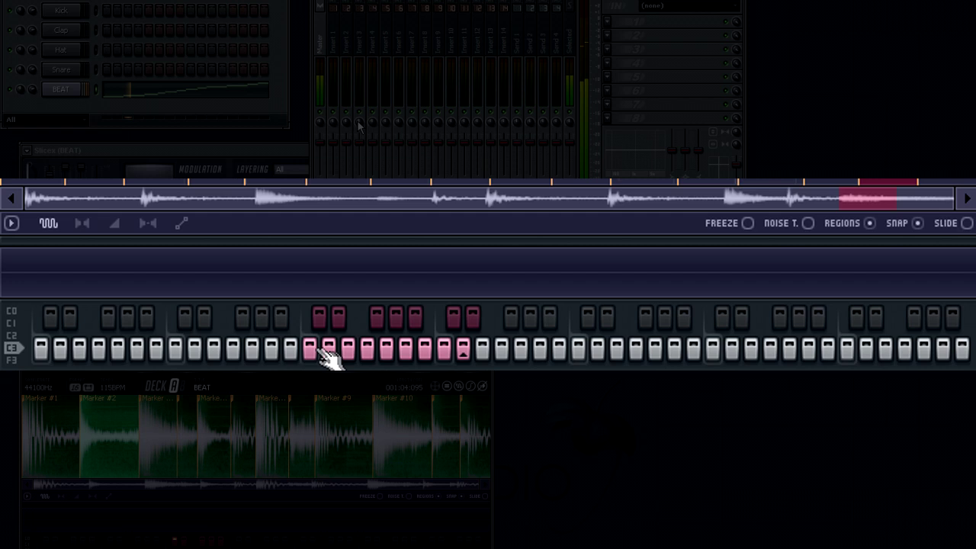
left_click_drag(328, 359, 393, 360)
left_click(383, 336)
left_click(335, 335)
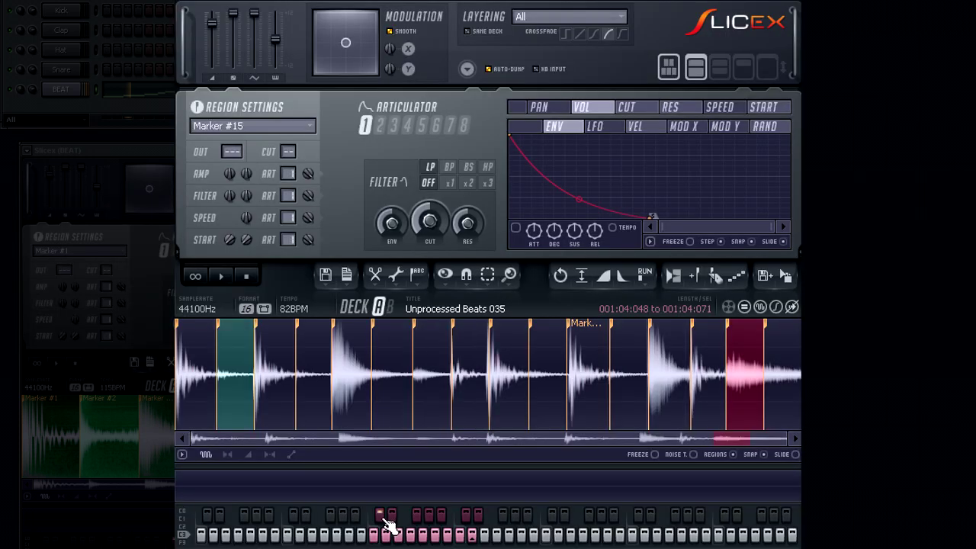
left_click(375, 532)
left_click(374, 531)
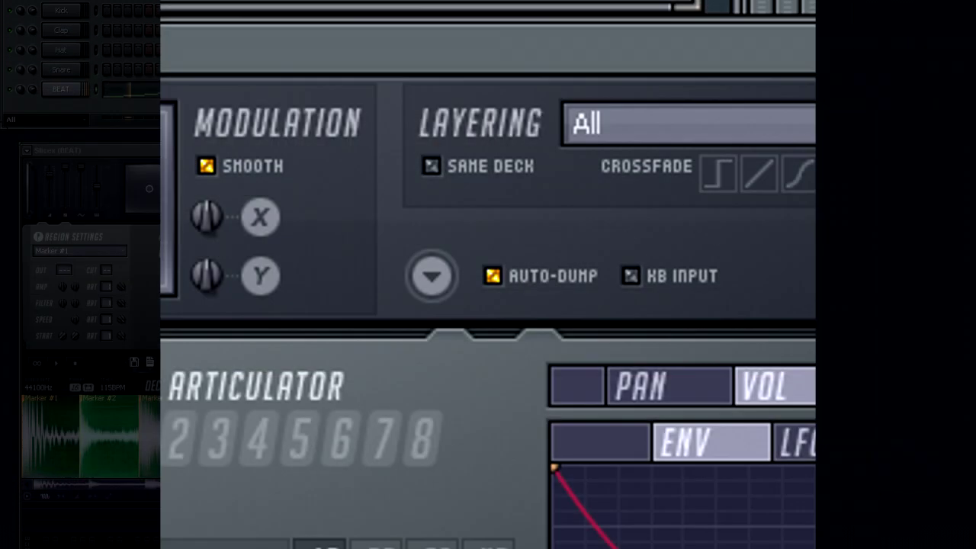
Step: Disable AUTO-DUMP, dump the slice markers as notes, and view them in the piano roll
left_click(493, 276)
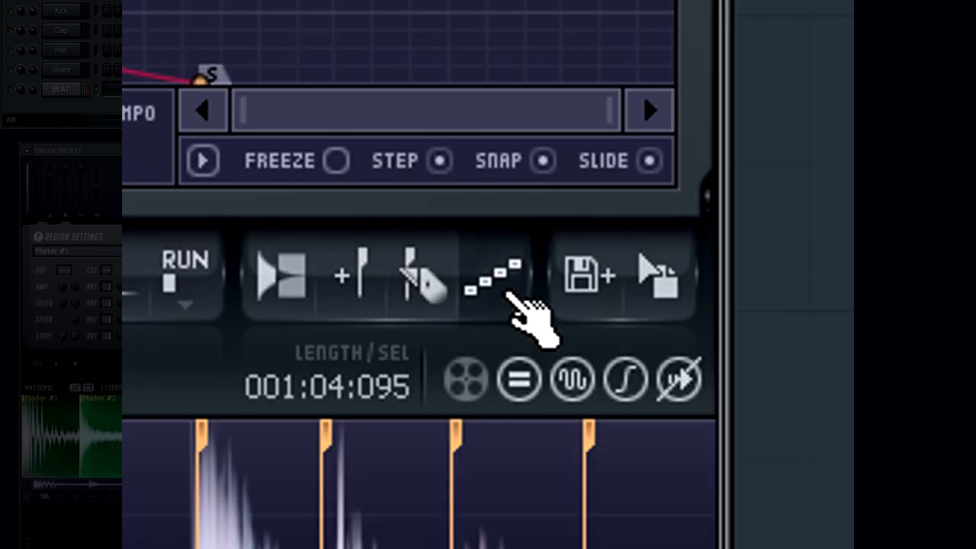
left_click(509, 295)
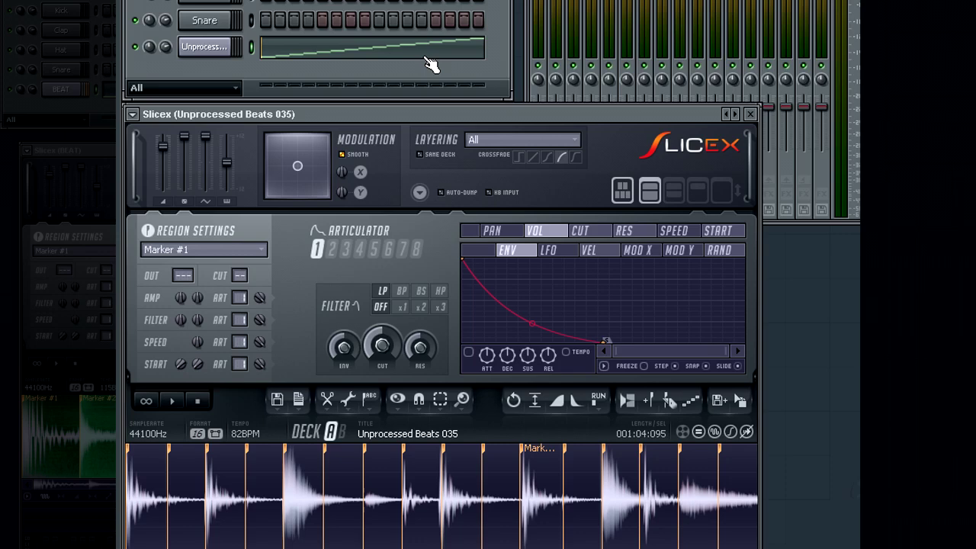
left_click(424, 57)
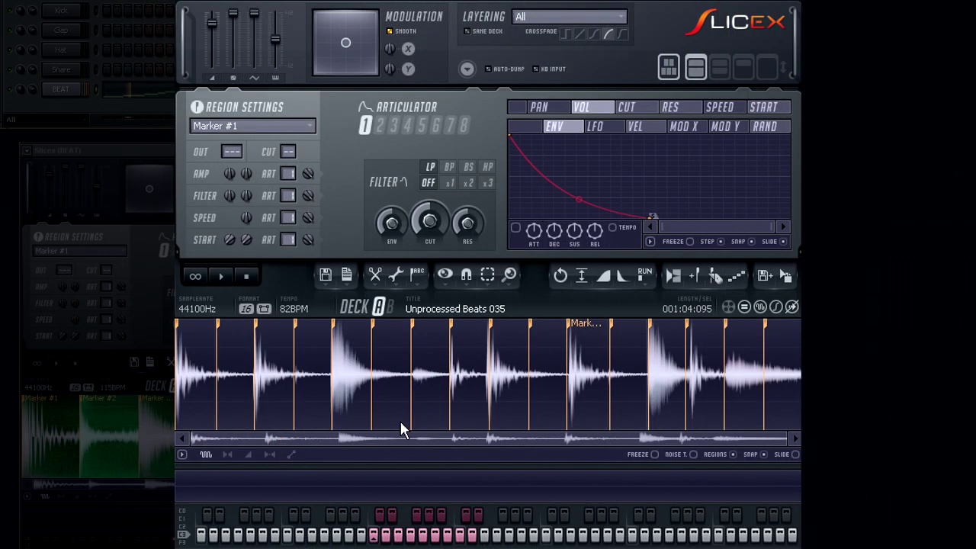
Step: Name the loop 'My Drum Beat' in its sample properties and enter a new tempo value
left_click(346, 275)
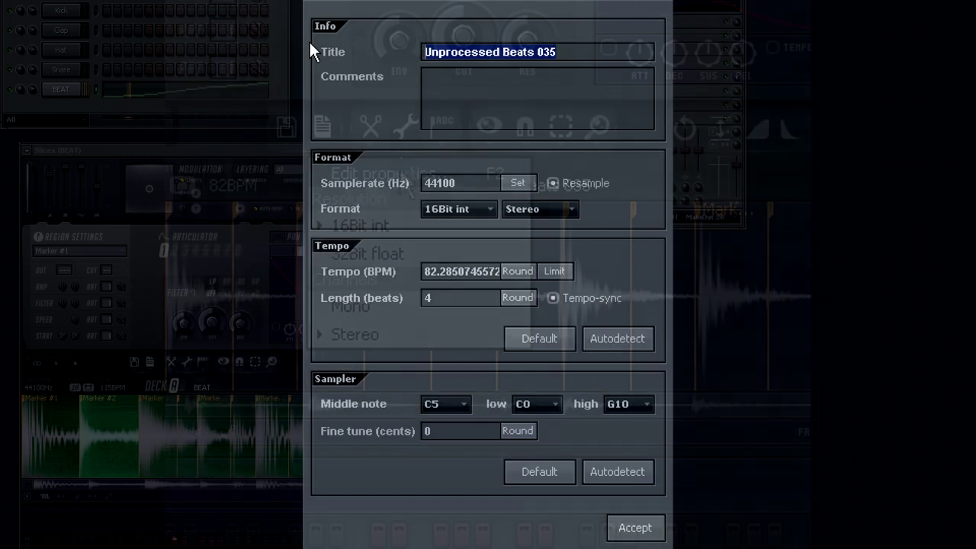
type("My Du")
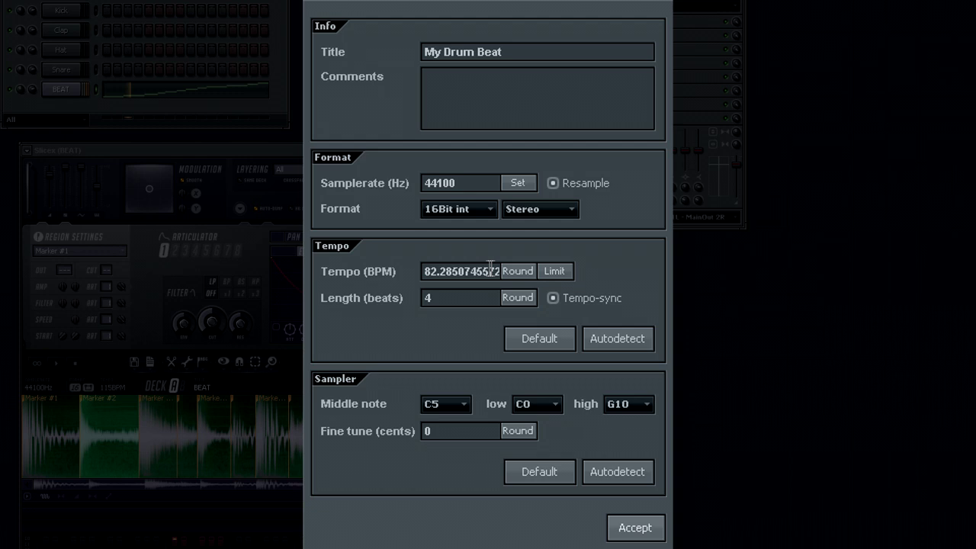
left_click_drag(498, 269, 370, 269)
type("90435")
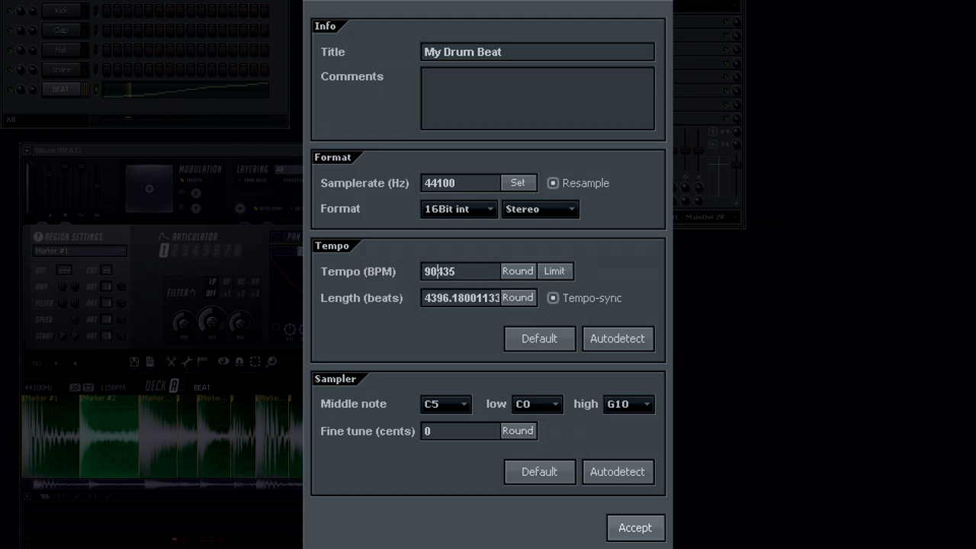
Step: Trim the tempo to 90 BPM, then reset it to the default 140 BPM
left_click(438, 271)
left_click(470, 272)
key("BackSpace")
key("BackSpace")
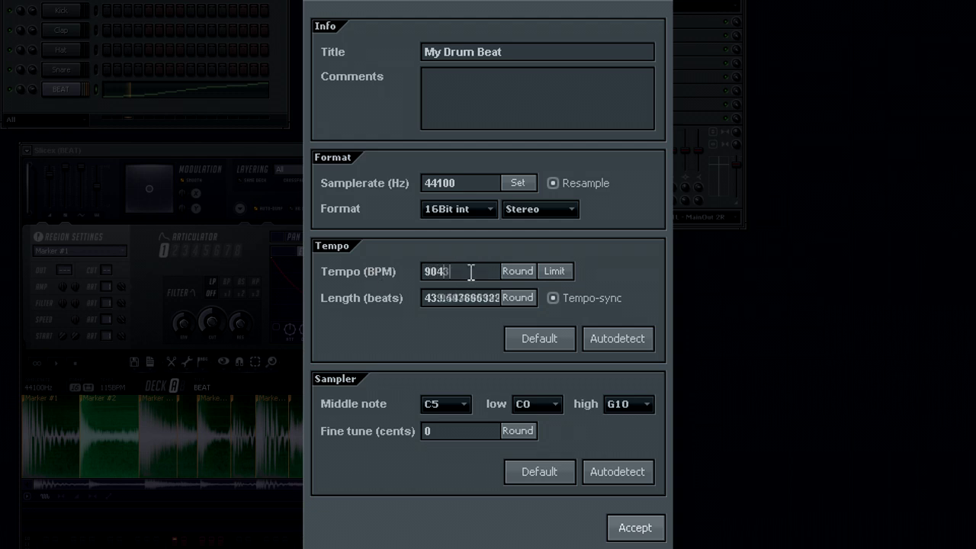
key("BackSpace")
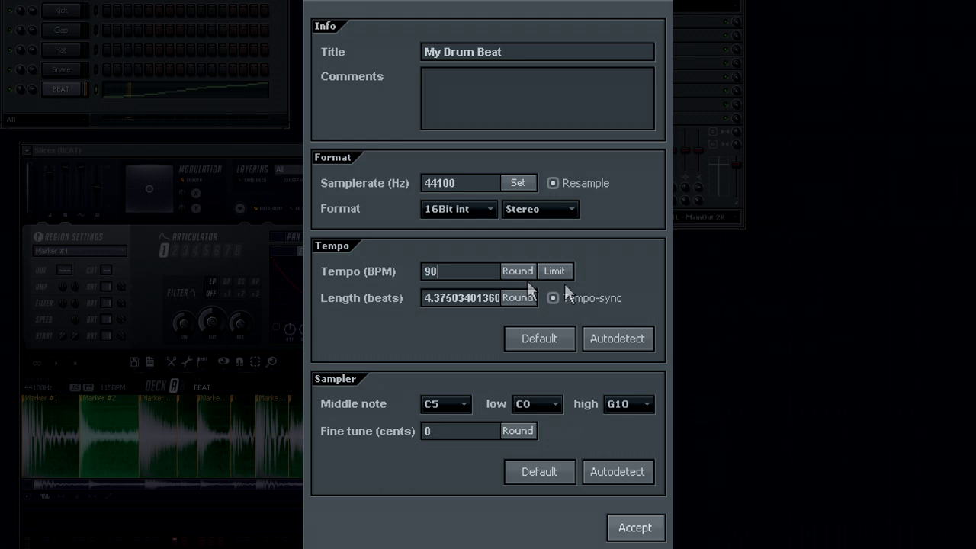
left_click(549, 346)
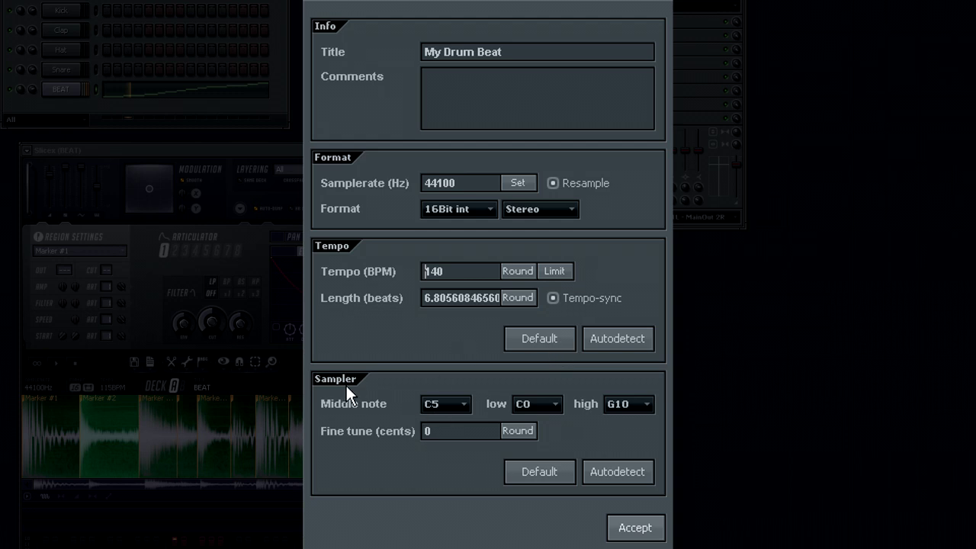
Step: Set the middle note to C8 and autodetect pitch, giving root G2 at +89 cents
left_click(459, 403)
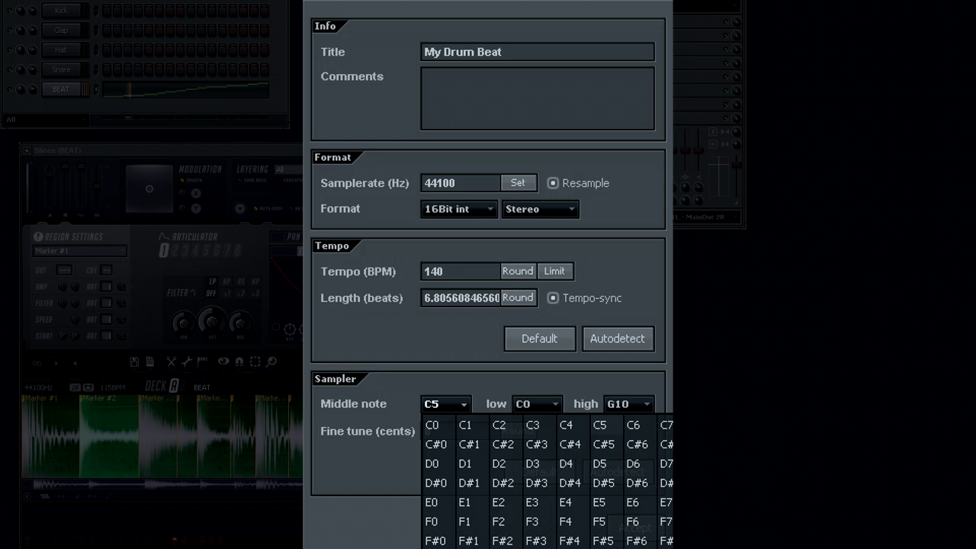
left_click(700, 425)
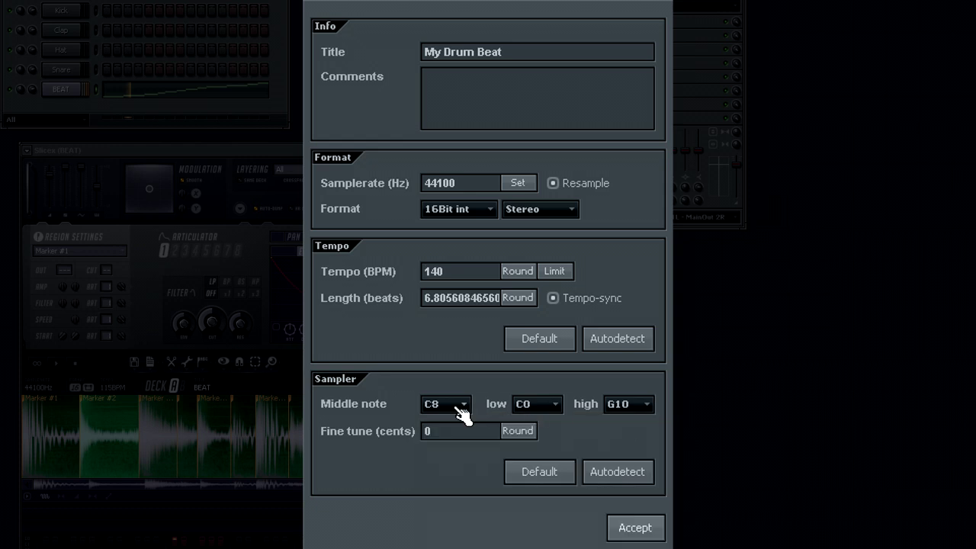
left_click(626, 472)
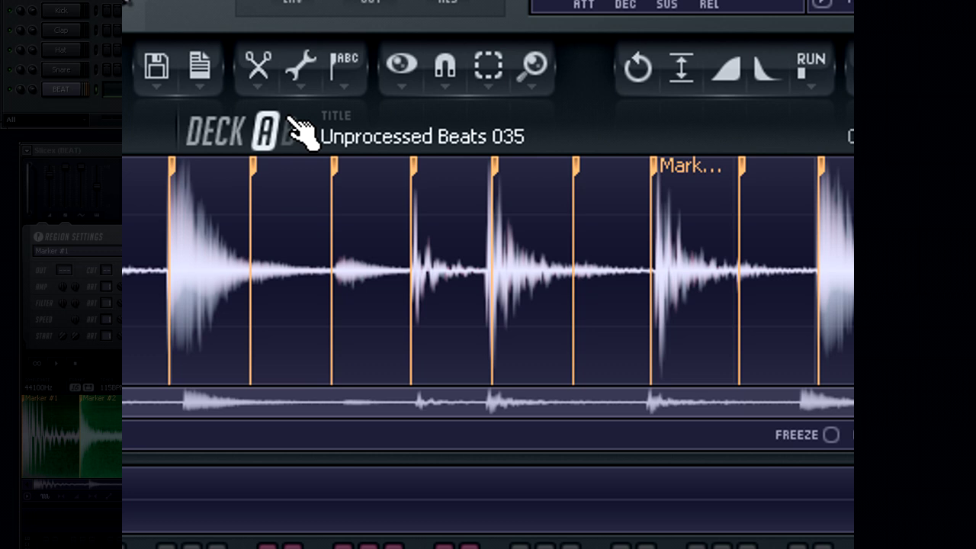
Step: Show the loop as a frequency spectrum with its waveform overlaid using Spectrum and Dual view
left_click(223, 362)
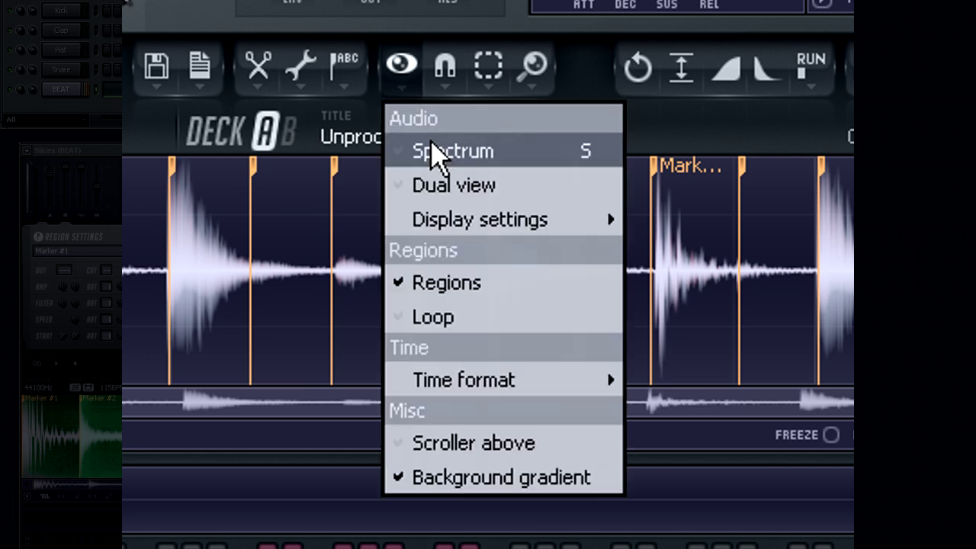
left_click(431, 152)
left_click(407, 90)
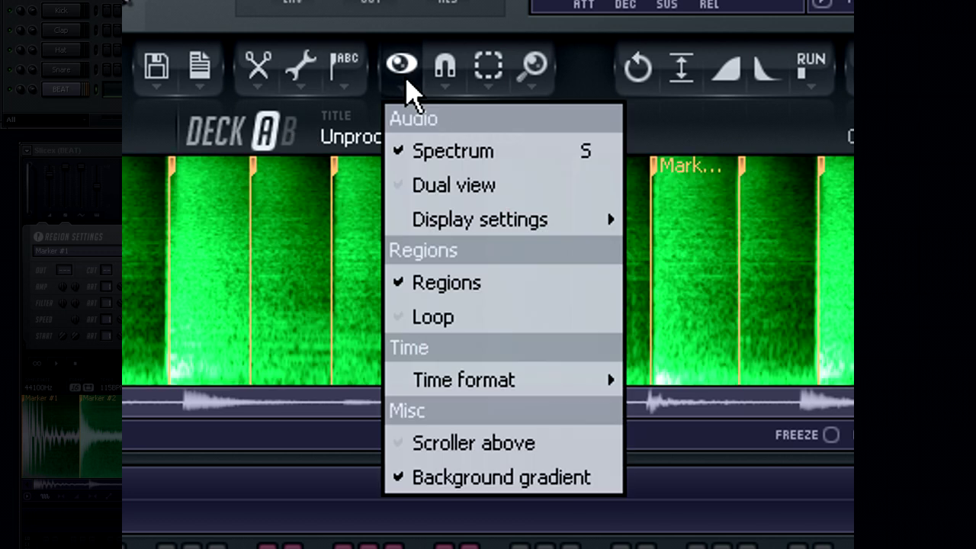
left_click(458, 187)
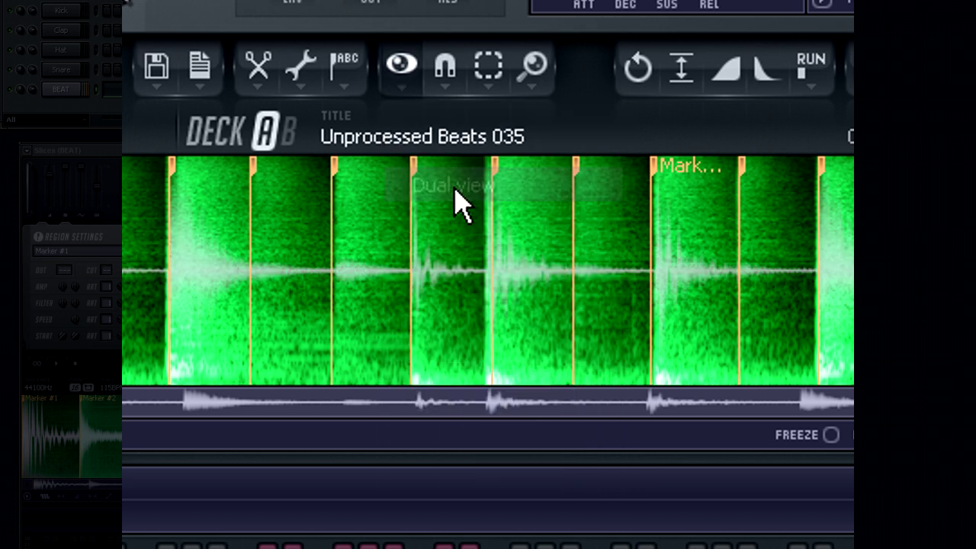
Step: Toggle the Regions and Loop display options in the view menu
left_click(404, 90)
left_click(420, 148)
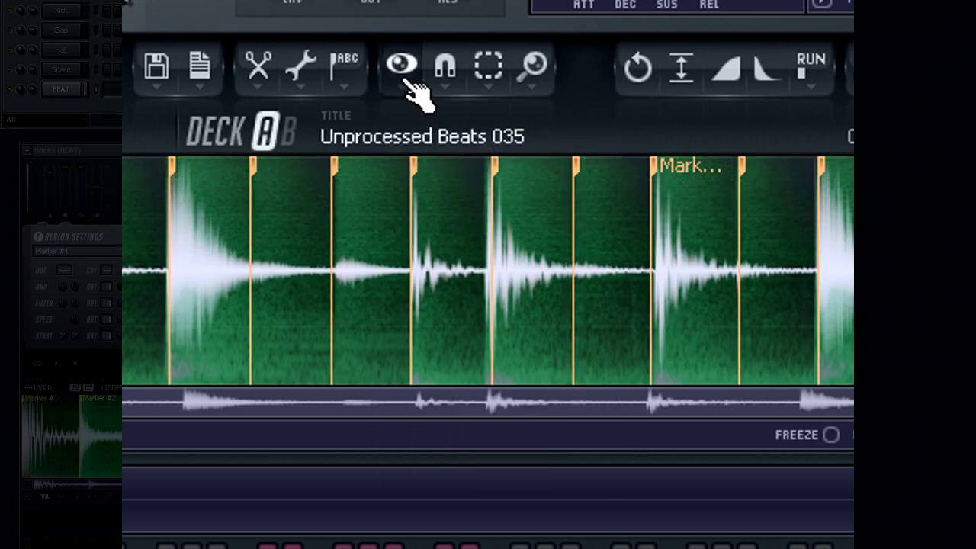
left_click(406, 92)
left_click(473, 294)
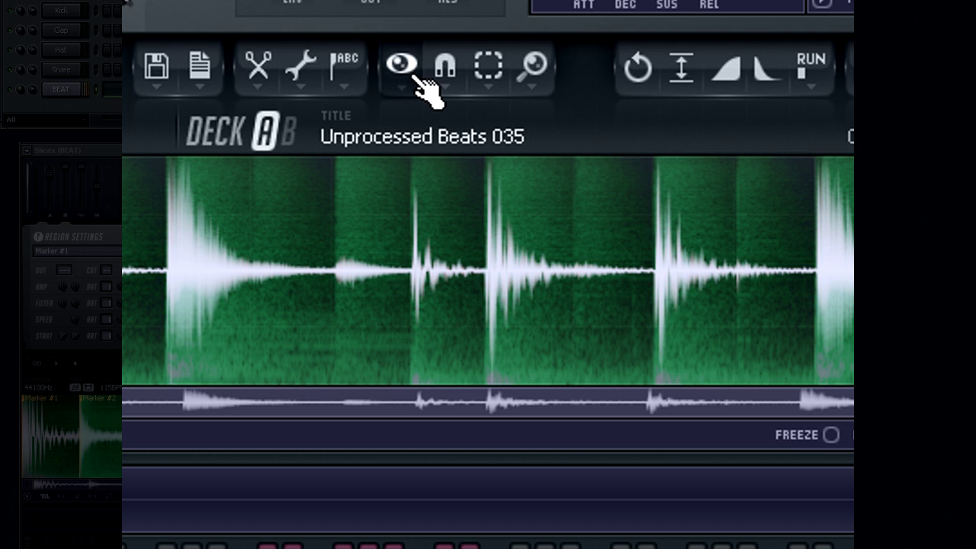
left_click(407, 69)
left_click(488, 324)
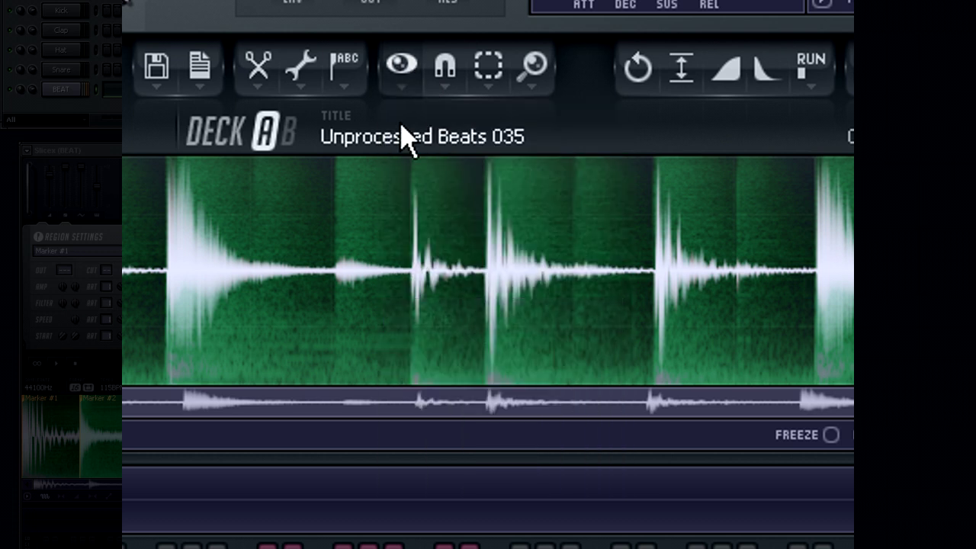
left_click(402, 72)
left_click(445, 67)
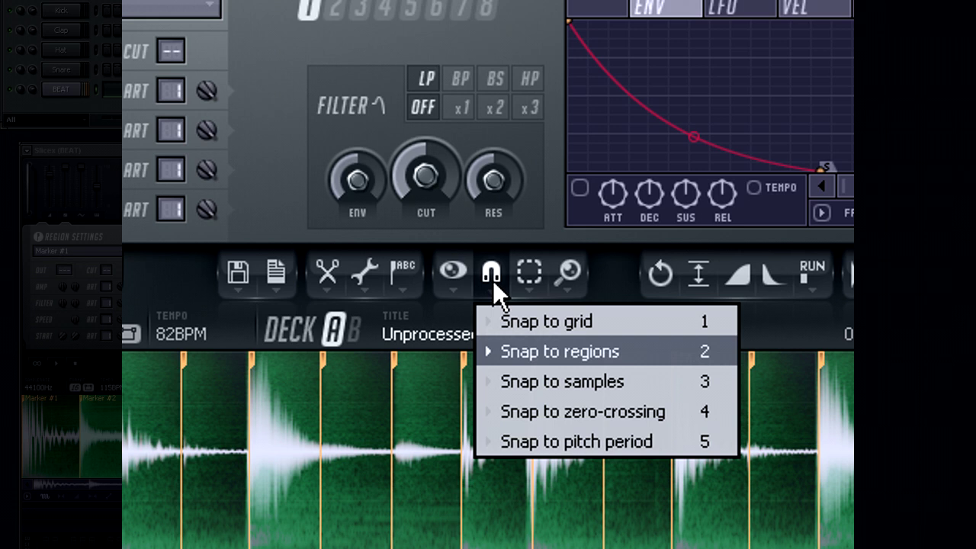
Step: Drag a mid-loop slice marker right with Snap to grid, then switch marker snapping to zero-crossings
left_click(539, 328)
left_click_drag(616, 375, 667, 374)
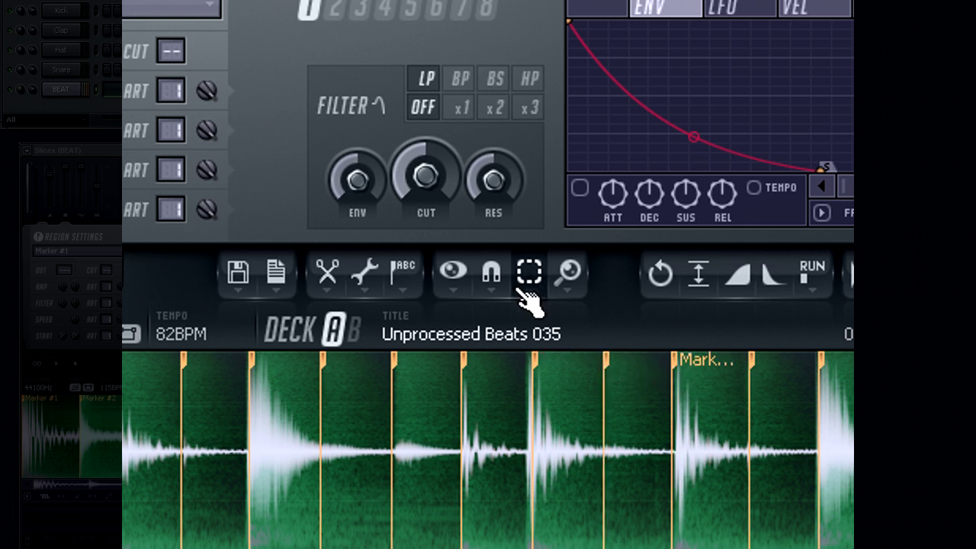
left_click(493, 274)
left_click(505, 412)
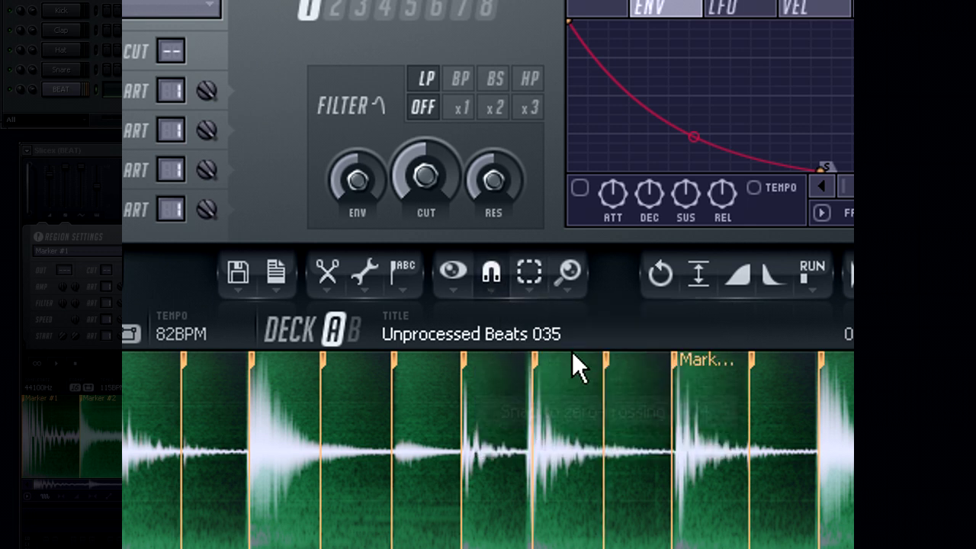
mouse_move(616, 371)
left_mouse_down()
mouse_move(625, 371)
mouse_move(617, 373)
left_mouse_up()
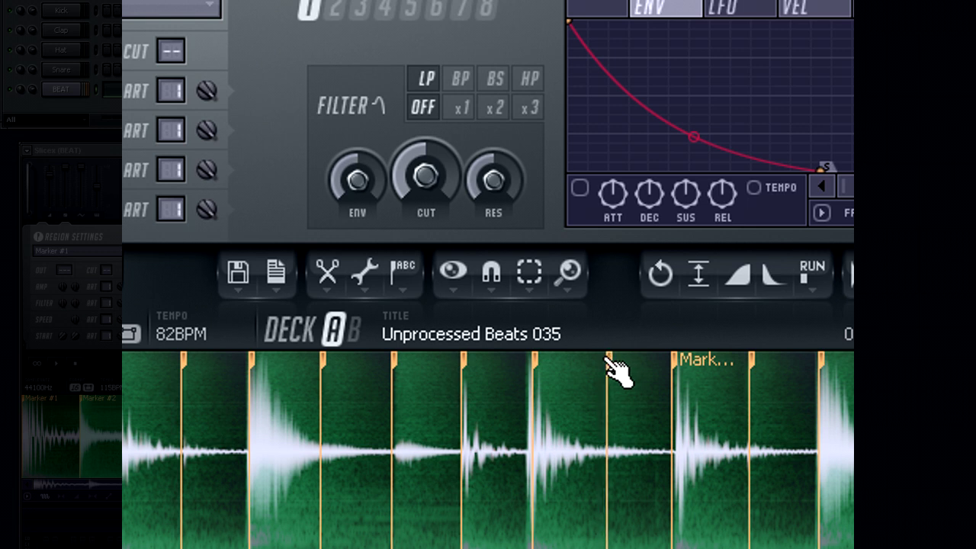
Step: Zoom the waveform in 2x twice, then zoom out full to the whole loop
left_click(538, 289)
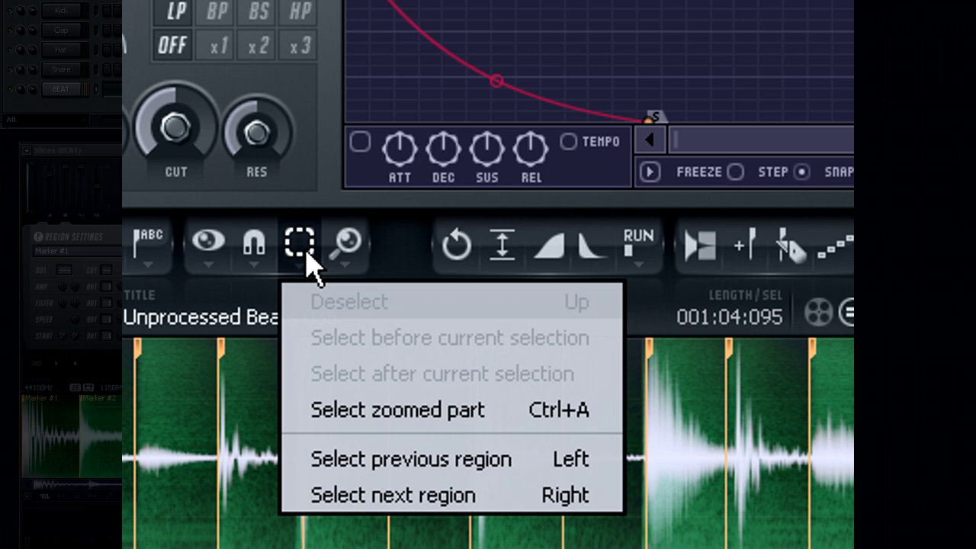
left_click(354, 265)
left_click(349, 246)
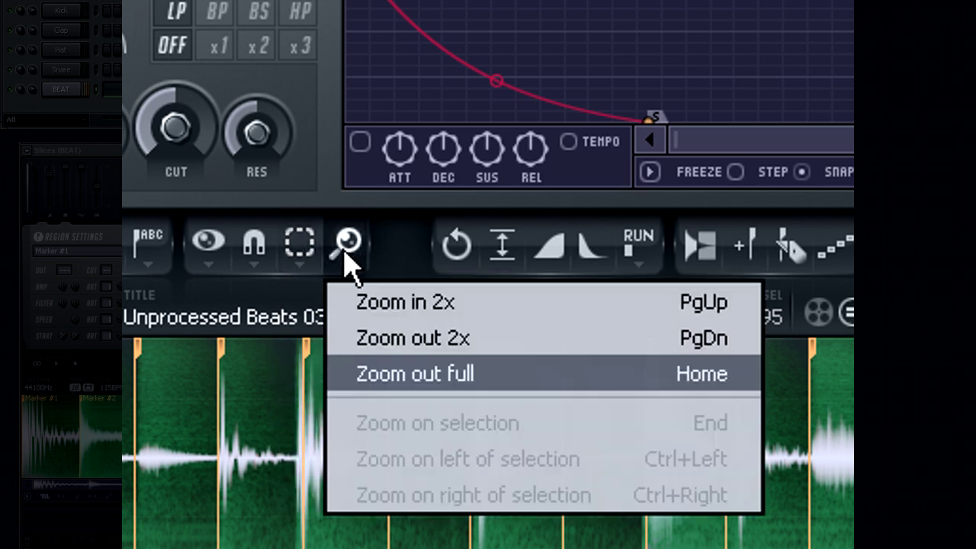
left_click(391, 303)
left_click(357, 259)
left_click(375, 299)
left_click(355, 257)
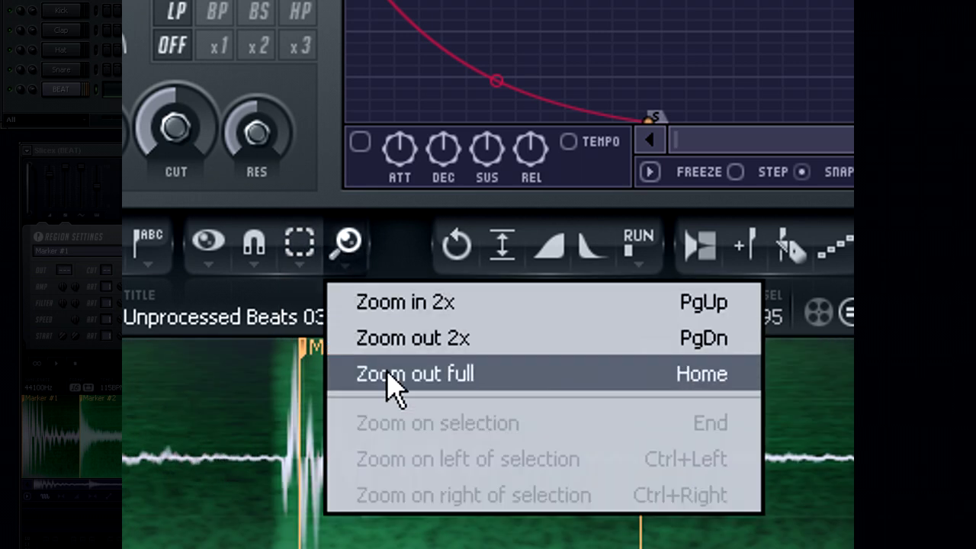
left_click(391, 375)
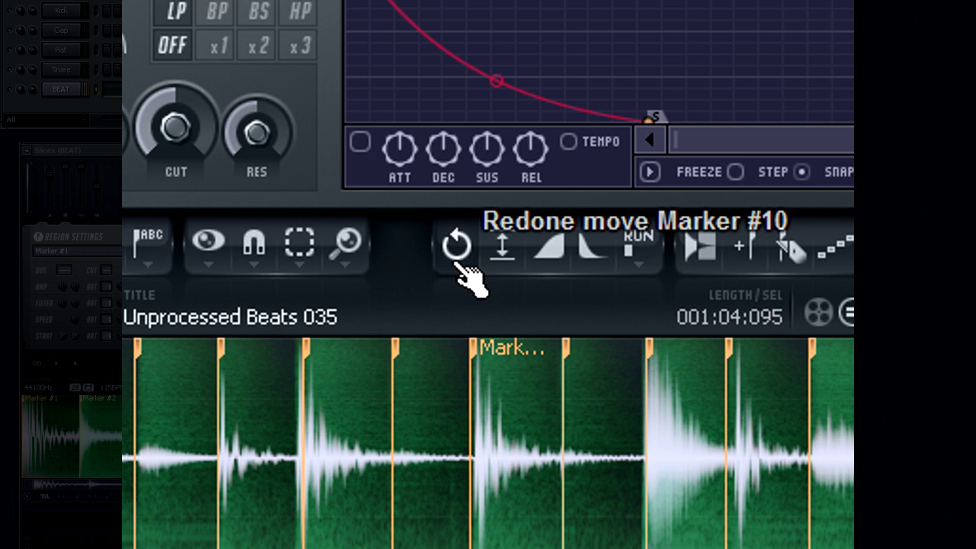
Step: Undo the Marker #10 move, then try fades and undo them, leaving the loop unfaded
left_click(460, 260)
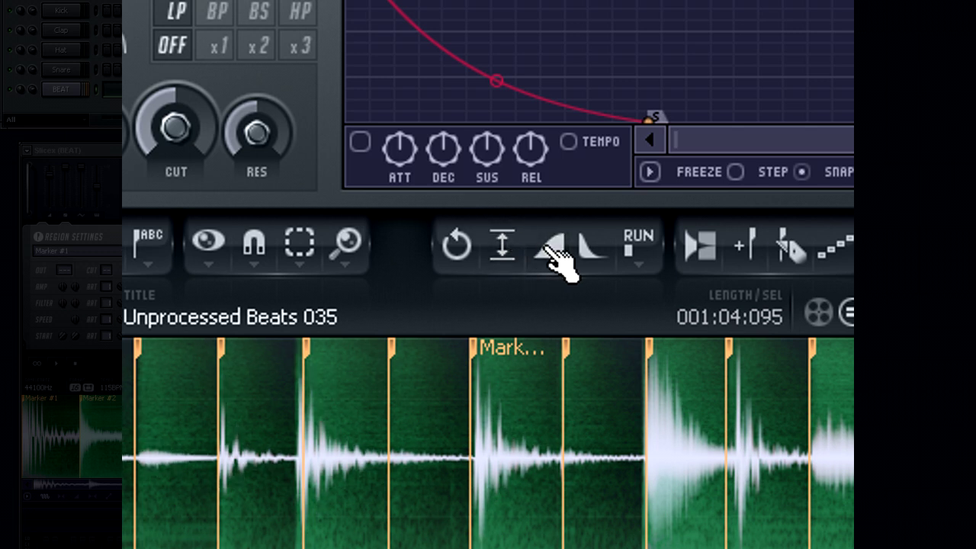
left_click(458, 243)
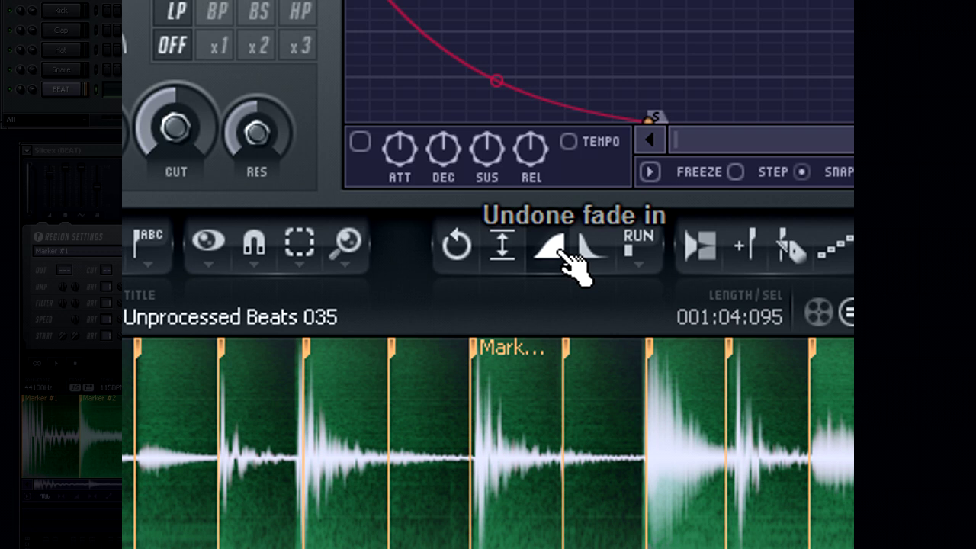
left_click(587, 255)
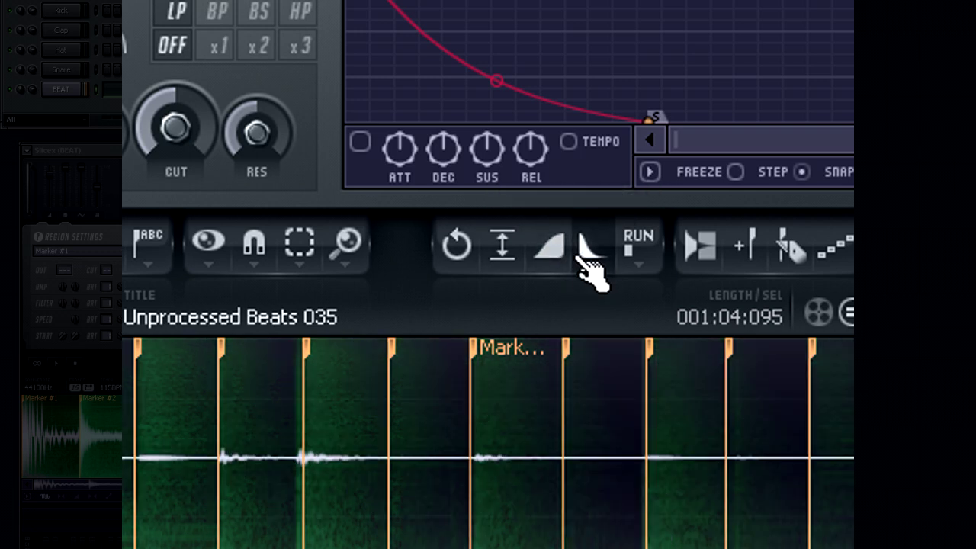
left_click(465, 248)
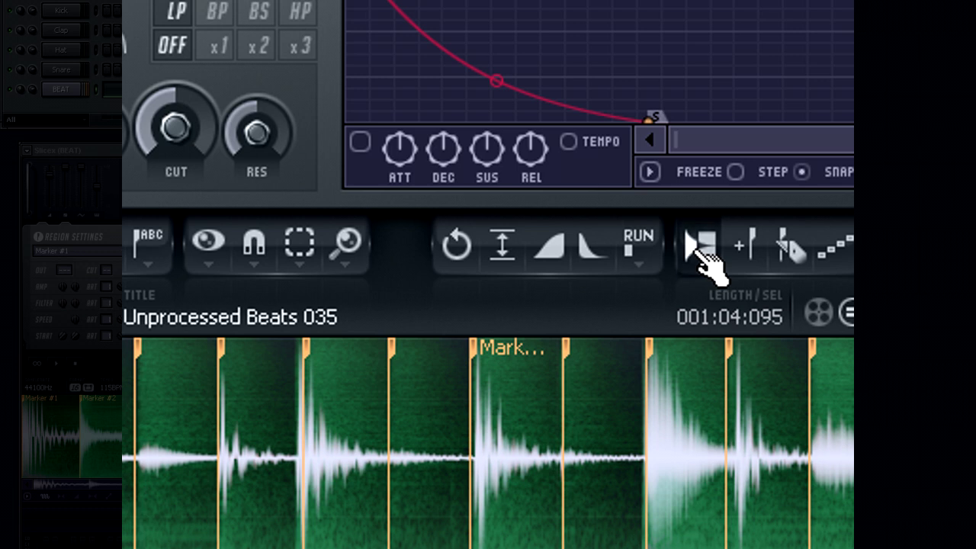
Step: Set the slice envelope length to 1 ms
left_click(701, 246)
type("1")
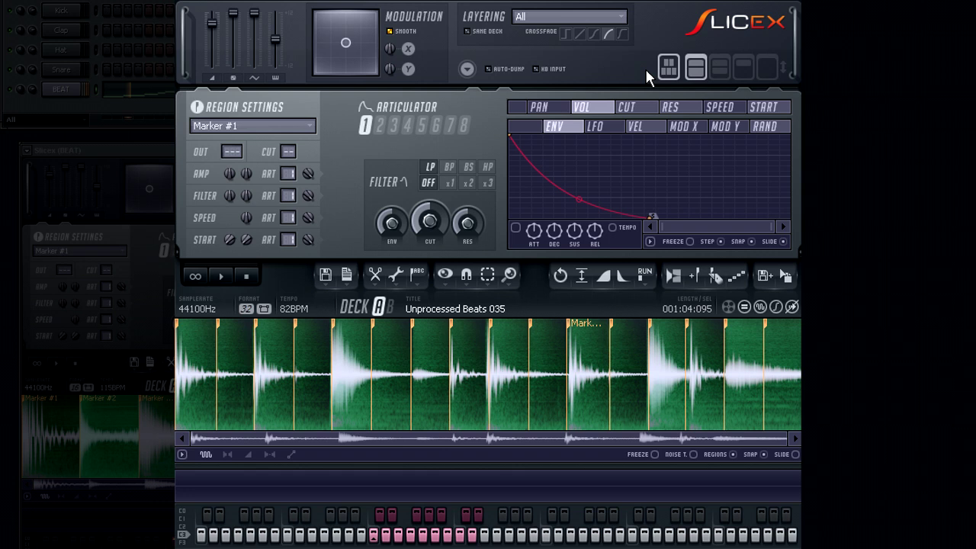
Step: Cycle through the Slicex layouts back to the full one, then audition the Marker #5 and #6 slices
left_click(697, 71)
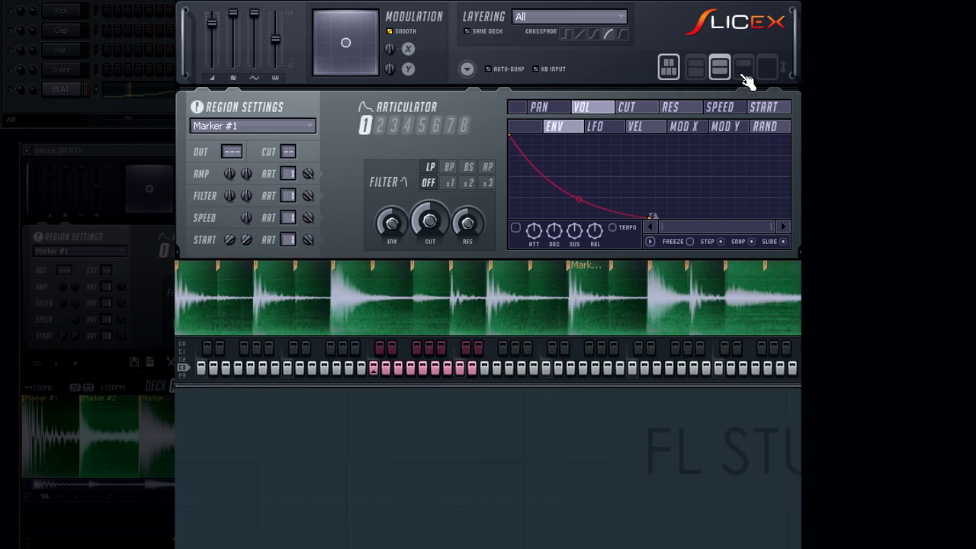
left_click(744, 69)
left_click(767, 69)
left_click(745, 70)
left_click(720, 70)
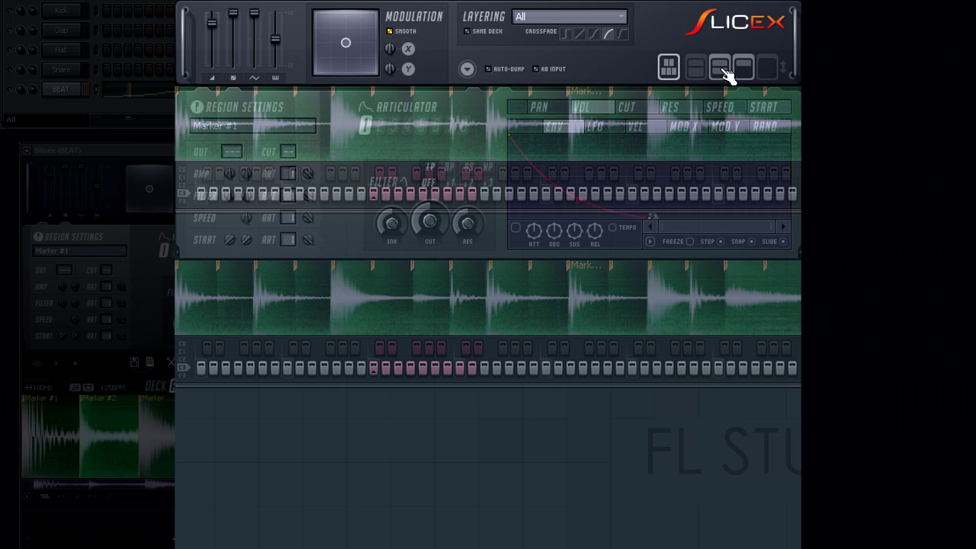
left_click(696, 70)
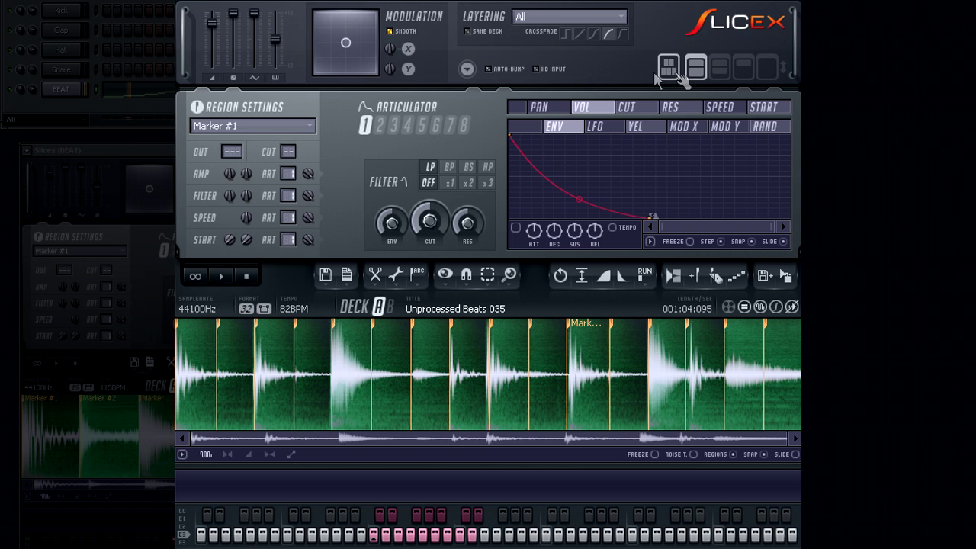
left_click(361, 349)
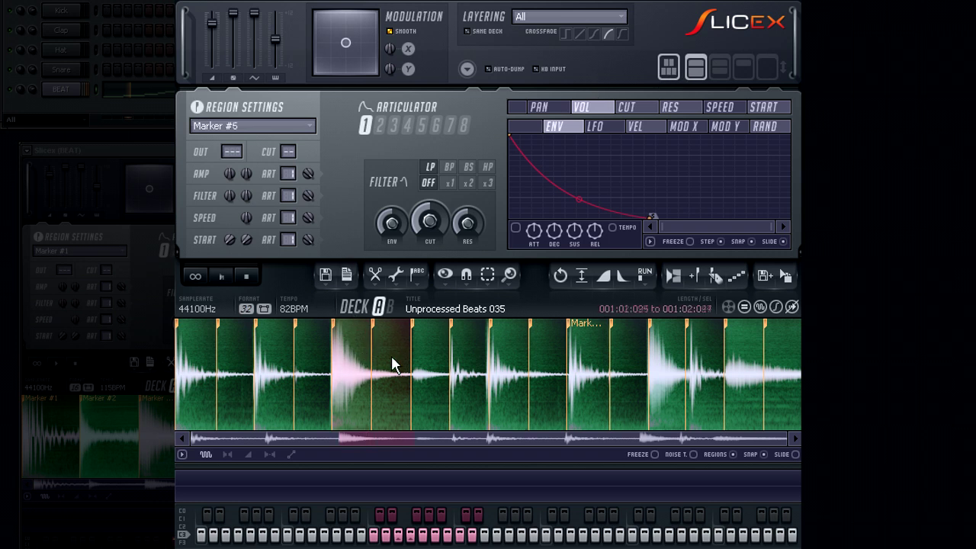
left_click(392, 355)
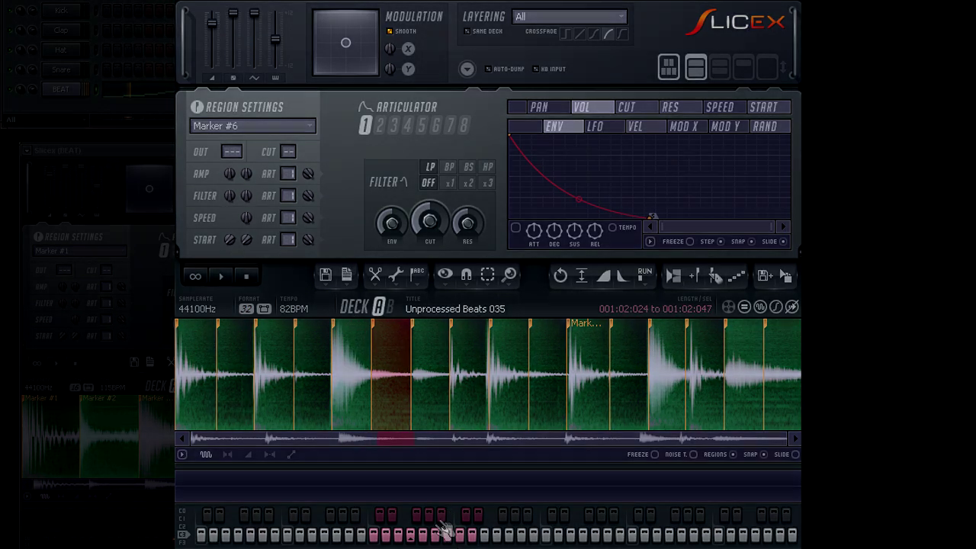